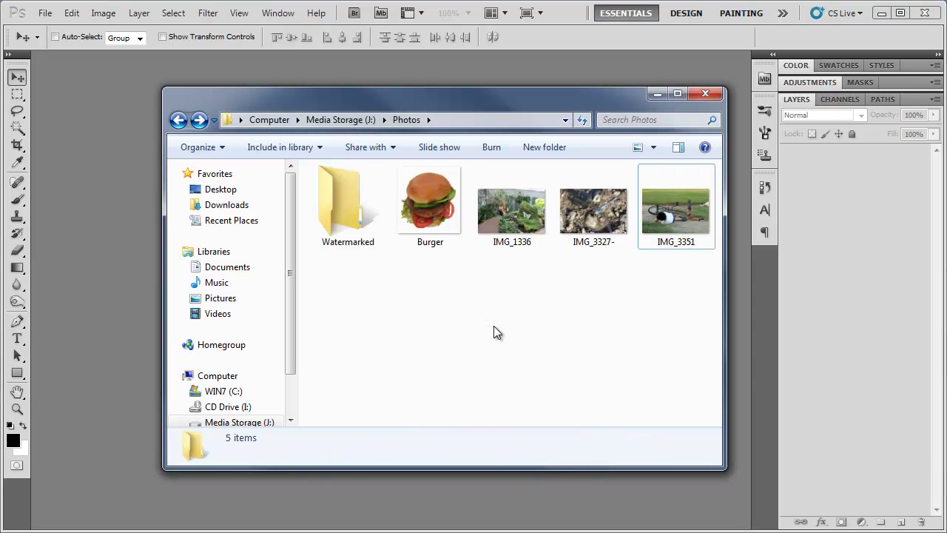
# Drag IMG_3351 from the Photos folder in Explorer onto Photoshop to open it
pyautogui.moveTo(657, 243); pyautogui.dragTo(741, 287)
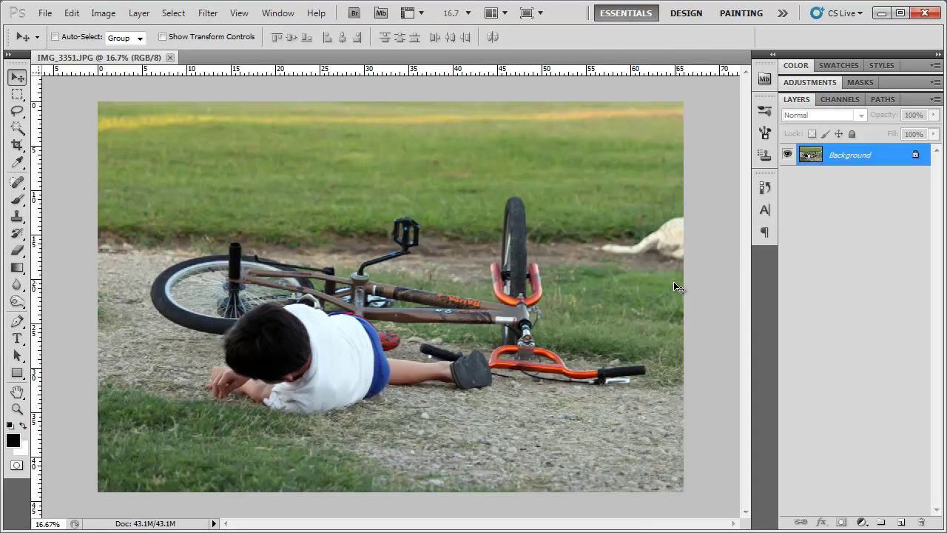
# Show the Actions panel from the Window menu and dock it above the Layers panel
pyautogui.click(279, 17)
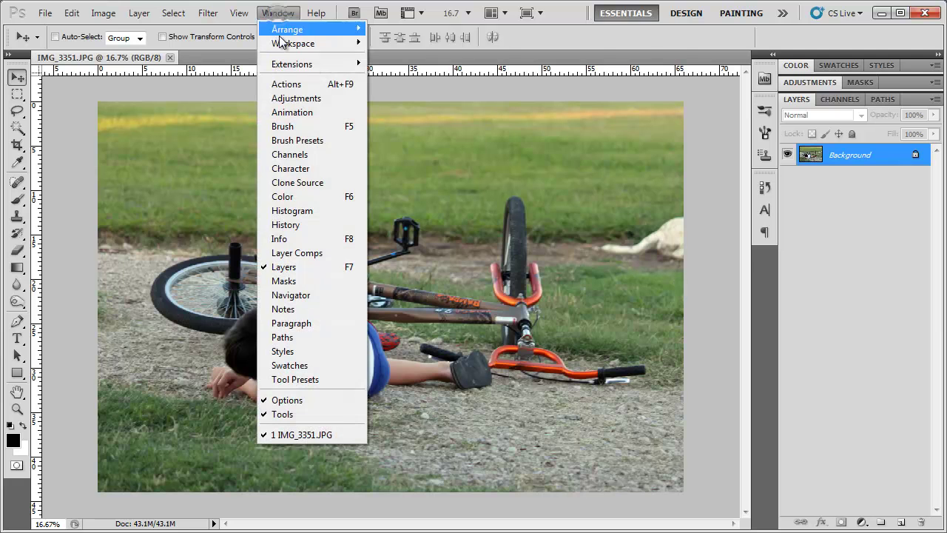
pyautogui.click(277, 89)
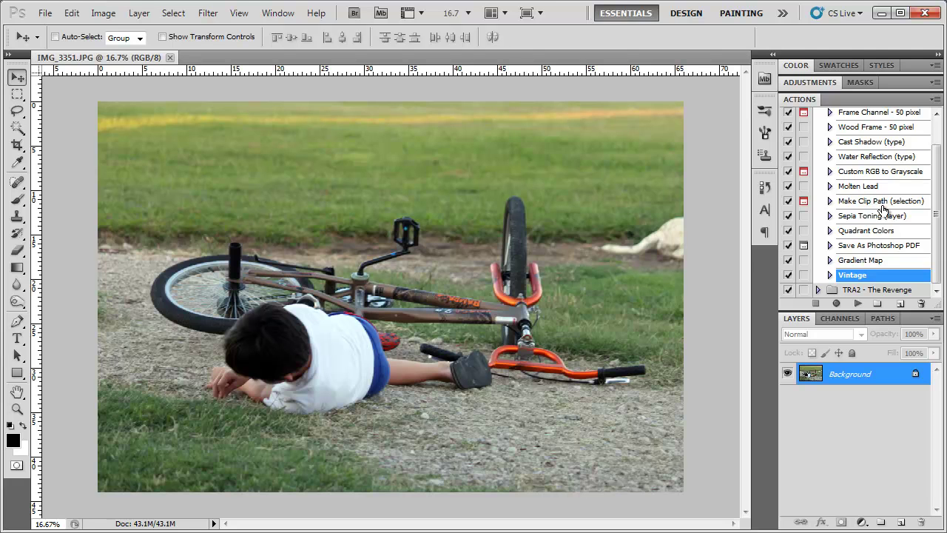
pyautogui.moveTo(825, 104); pyautogui.dragTo(497, 173)
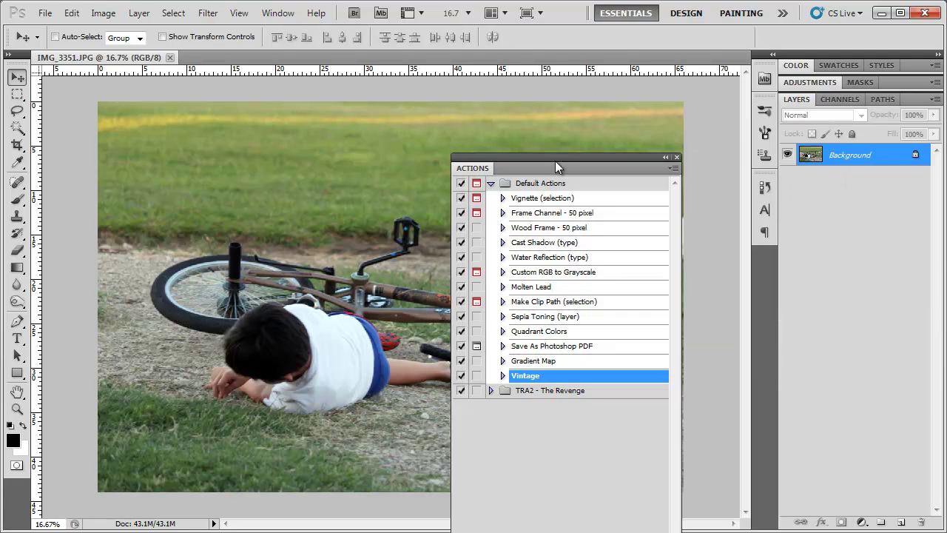
pyautogui.moveTo(555, 161); pyautogui.dragTo(813, 94)
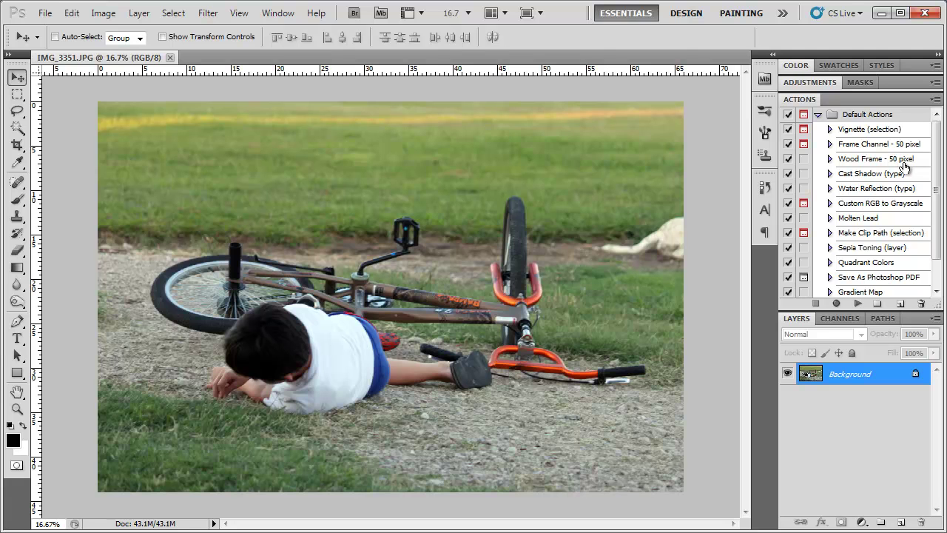
# Create and start recording a new action named Text Watermark, then pick the Type tool
pyautogui.click(902, 305)
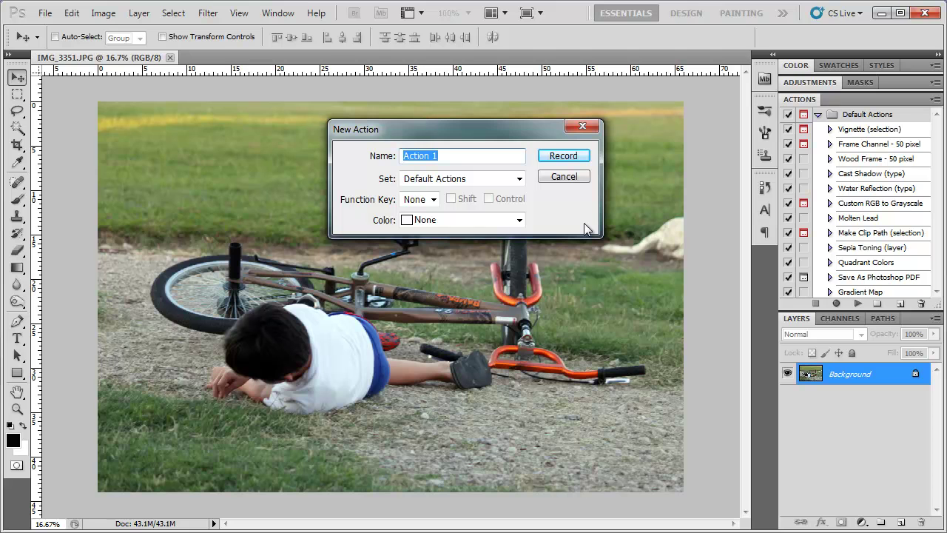
pyautogui.write('Text Watermark')
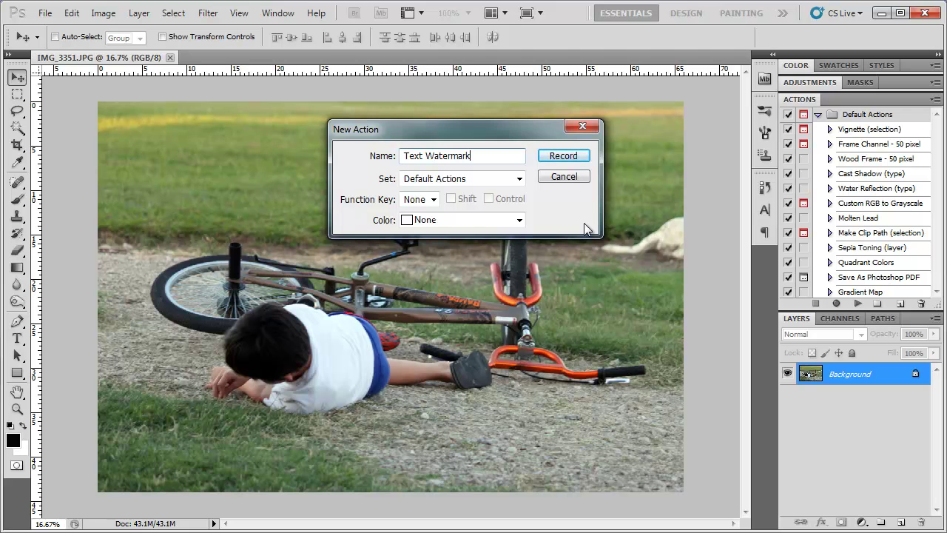
pyautogui.click(564, 156)
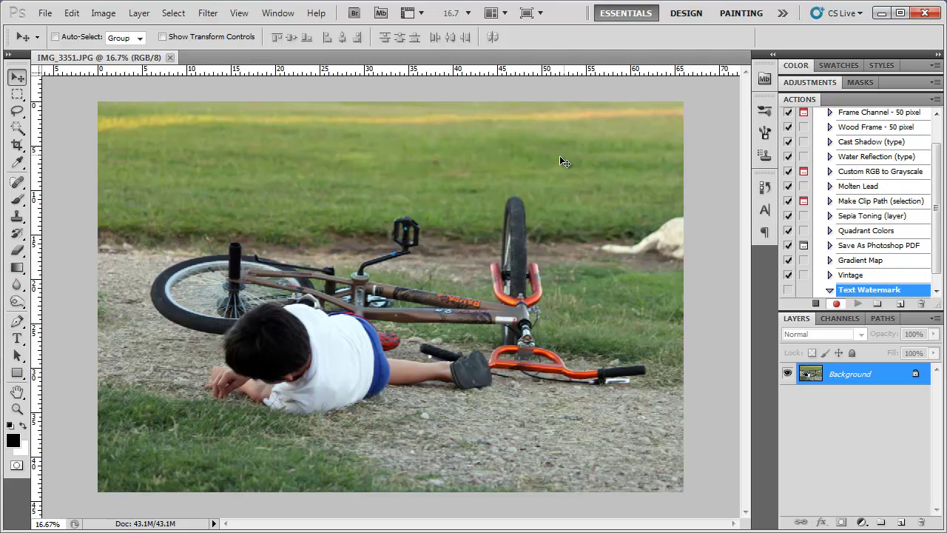
pyautogui.click(18, 341)
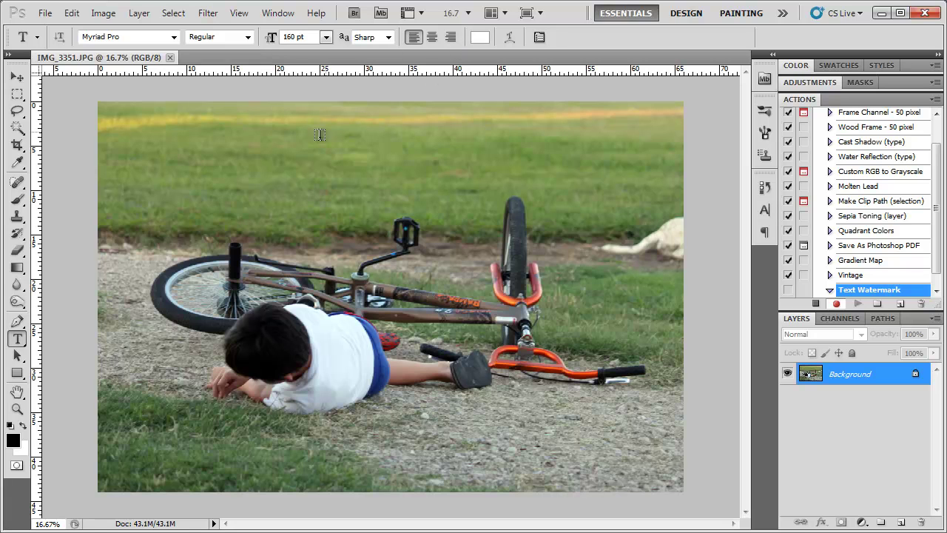
# Type CheezyCookies.org in the photo's upper grass, fixing the typo, and commit the text
pyautogui.click(265, 192)
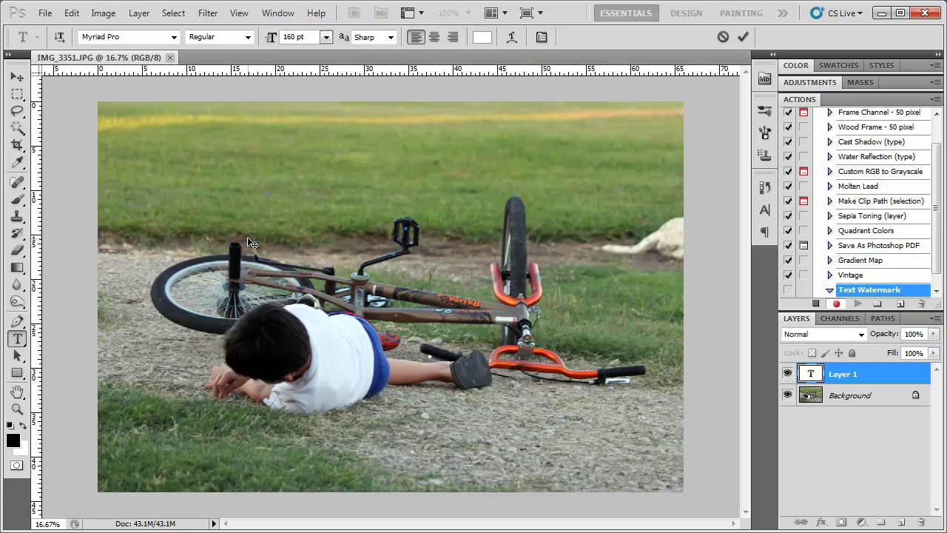
pyautogui.write('Chee')
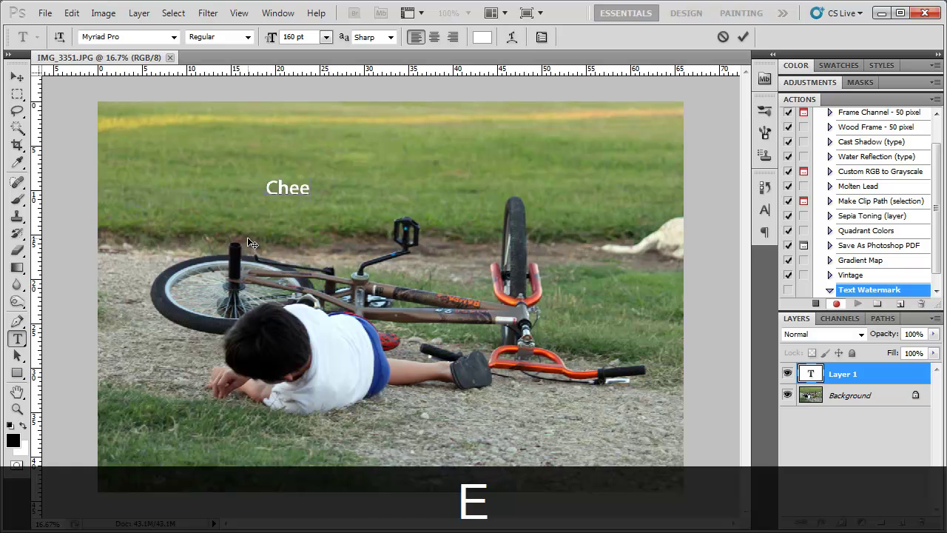
pyautogui.write('zy')
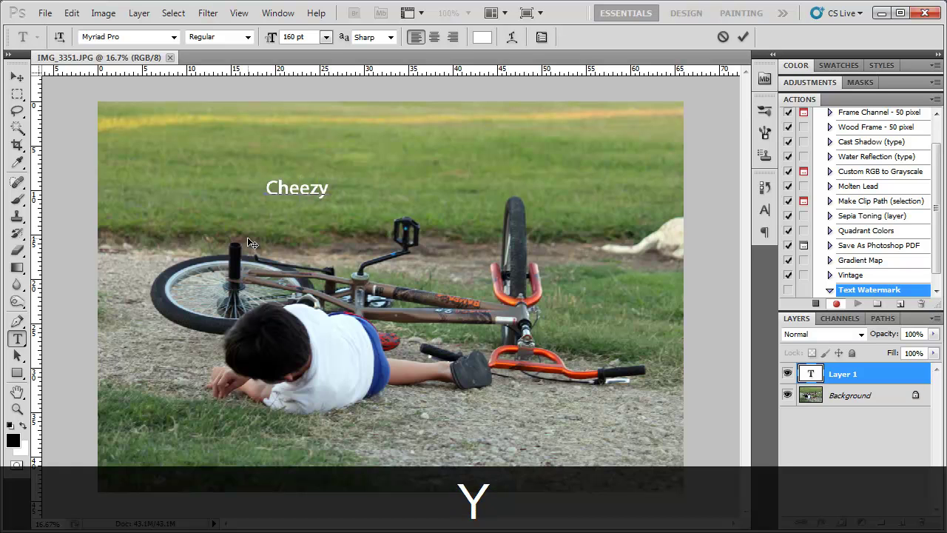
pyautogui.write('Coiok')
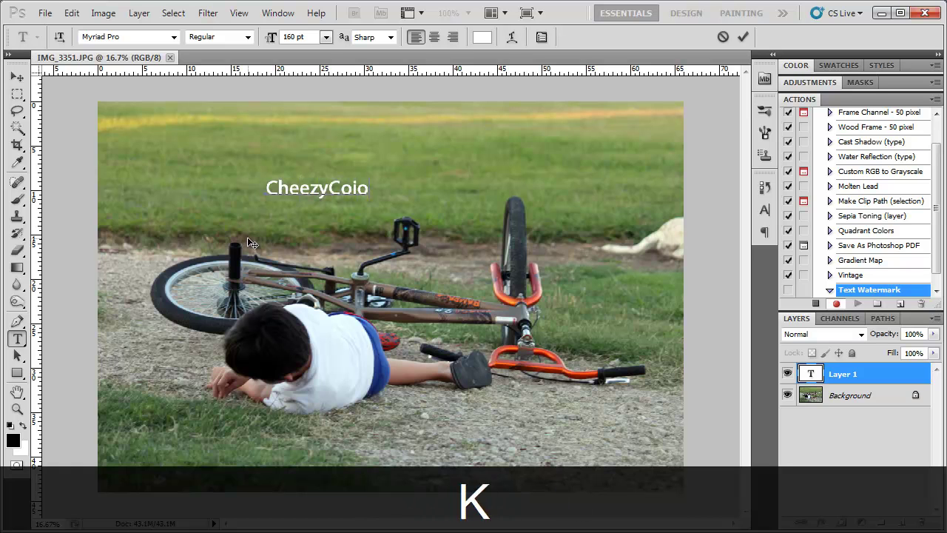
pyautogui.press('BackSpace')
pyautogui.press('BackSpace')
pyautogui.press('BackSpace')
pyautogui.write('okies')
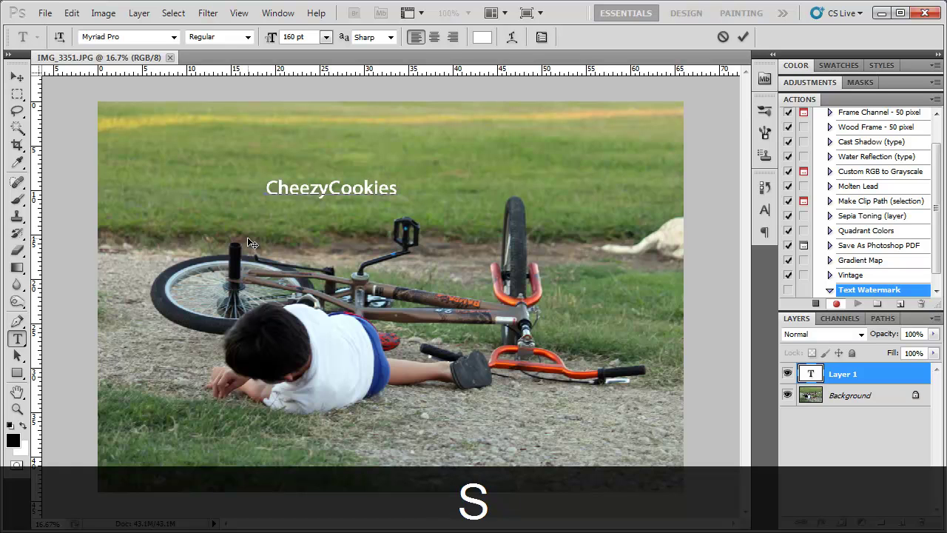
pyautogui.write('.org')
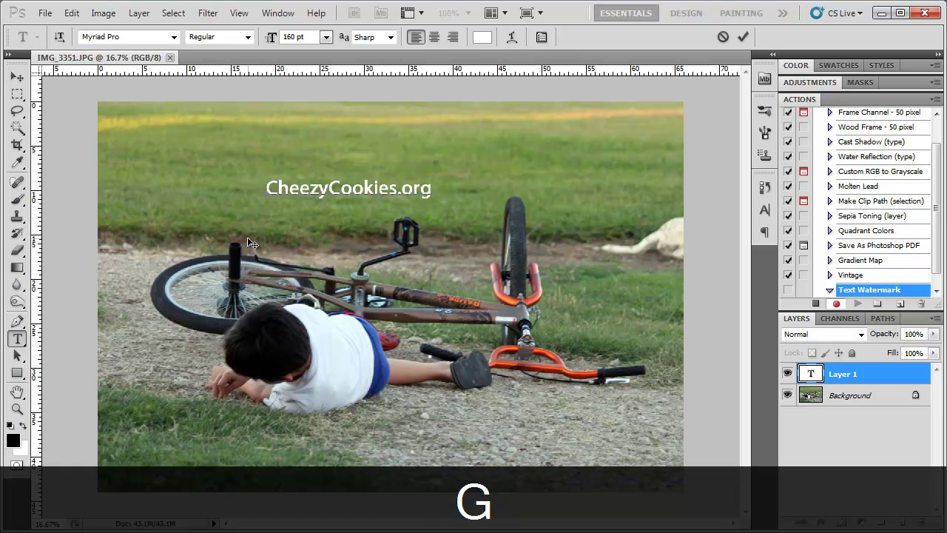
pyautogui.click(17, 77)
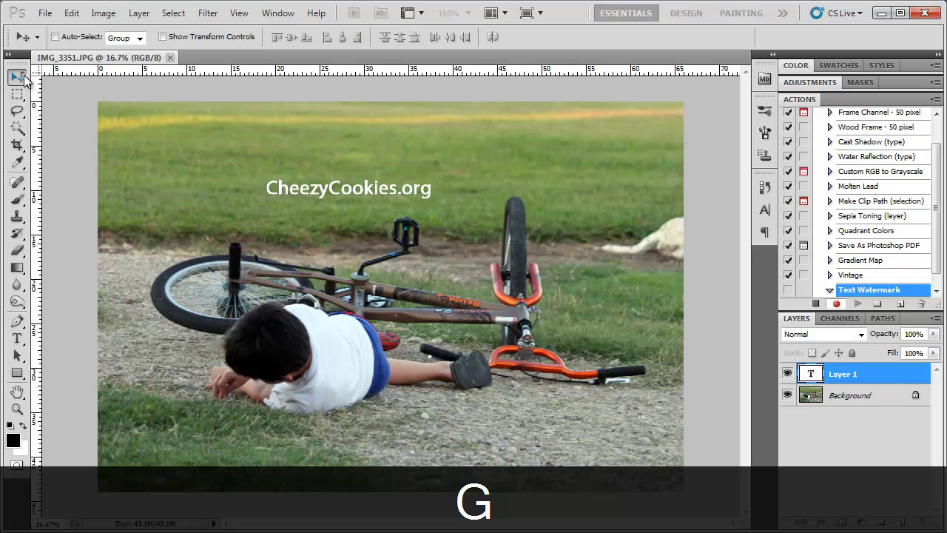
# Set the CheezyCookies.org text layer's opacity to 50%
pyautogui.click(916, 334)
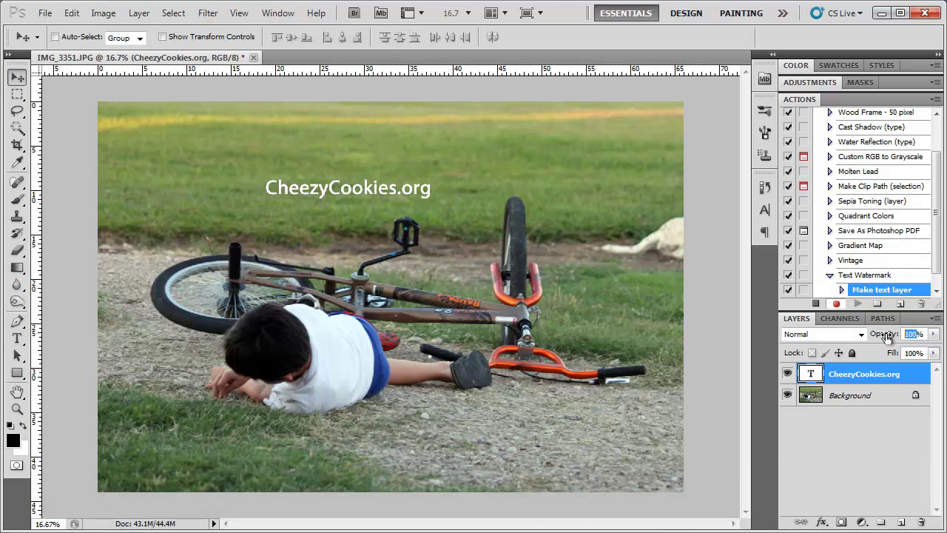
pyautogui.write('50')
pyautogui.press('Return')
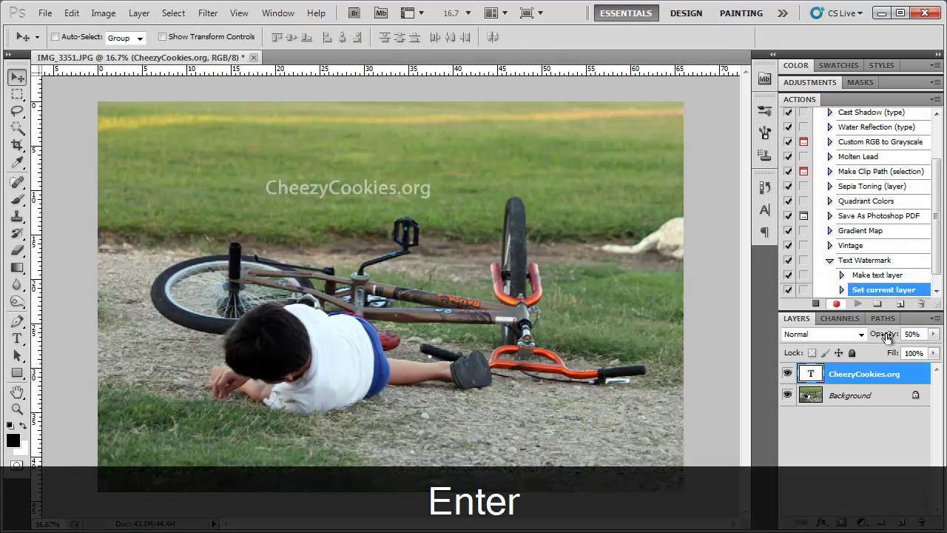
# Align the text to the image's bottom-left corner, then nudge it up and right inside
pyautogui.click(173, 13)
pyautogui.click(178, 29)
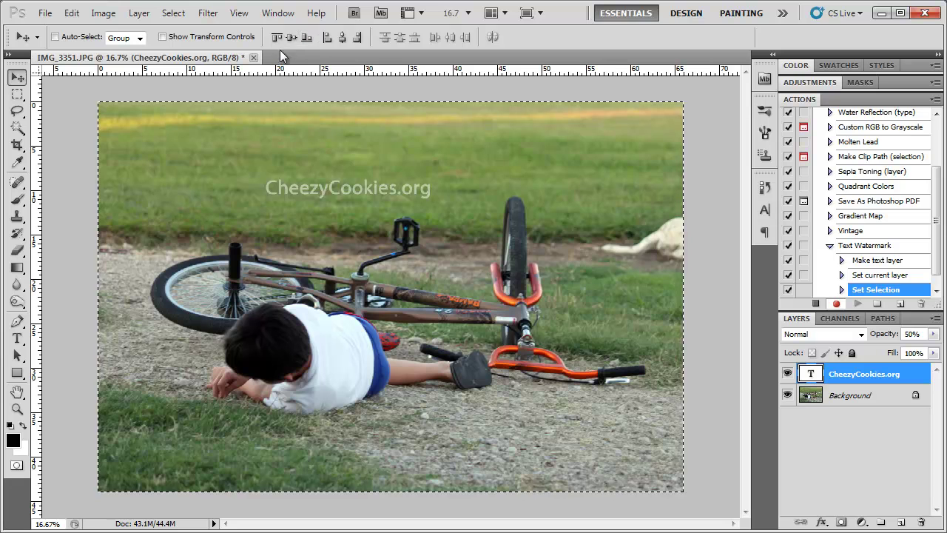
pyautogui.click(305, 40)
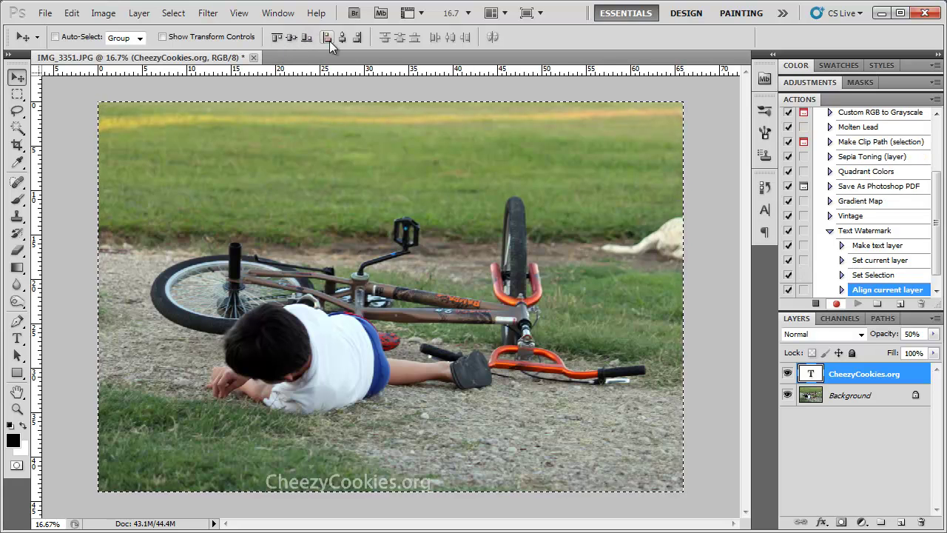
pyautogui.click(329, 41)
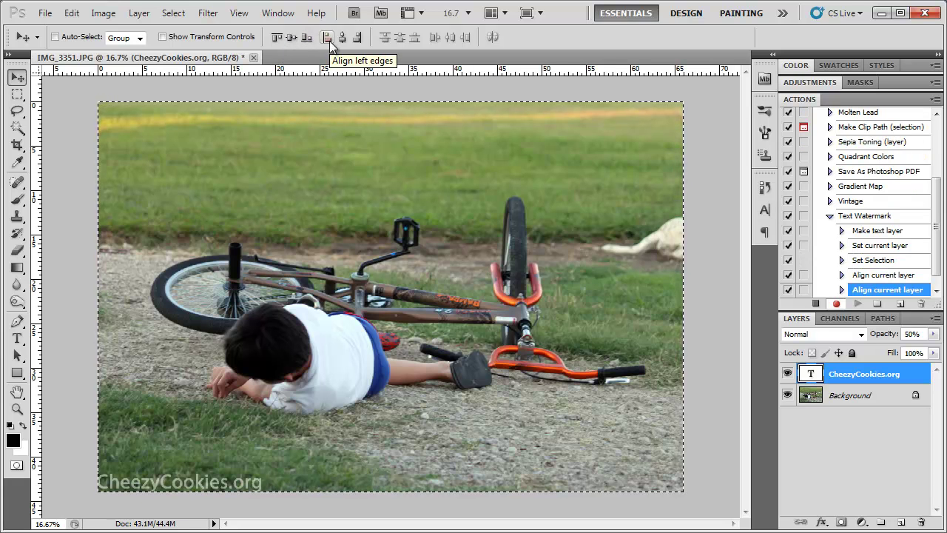
pyautogui.click(176, 14)
pyautogui.click(185, 42)
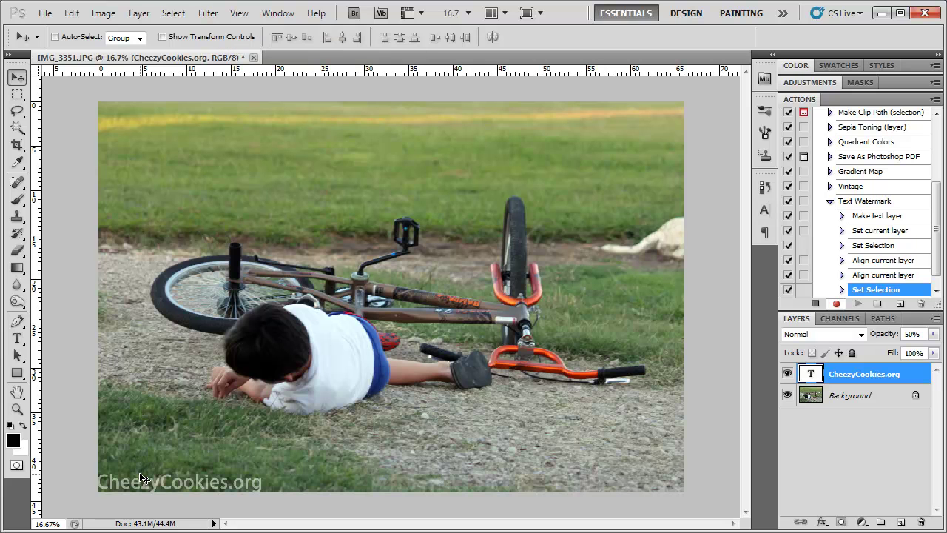
pyautogui.hotkey('shift', 'Up')
pyautogui.hotkey('shift', 'Up')
pyautogui.hotkey('shift', 'Up')
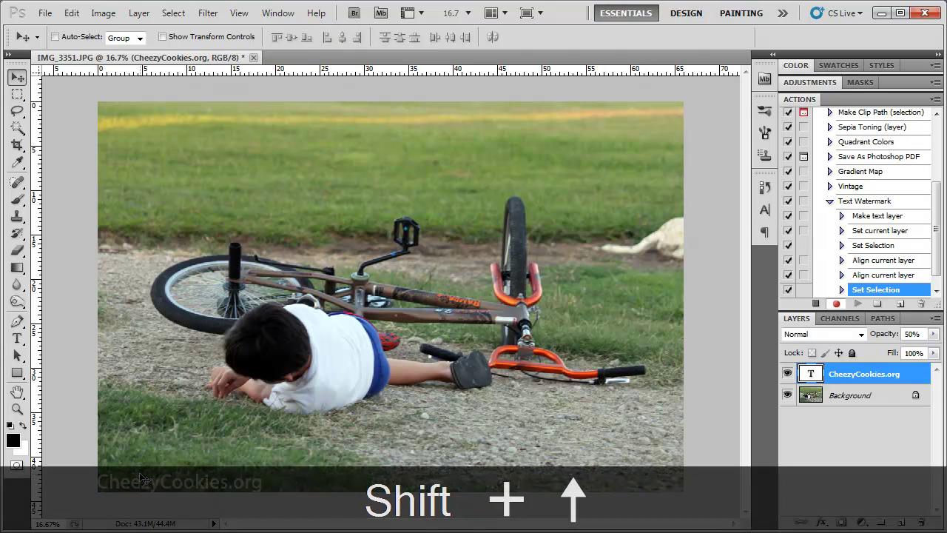
pyautogui.hotkey('shift', 'Right')
pyautogui.hotkey('shift', 'Right')
pyautogui.hotkey('shift', 'Right')
pyautogui.hotkey('shift', 'Right')
pyautogui.hotkey('shift', 'Right')
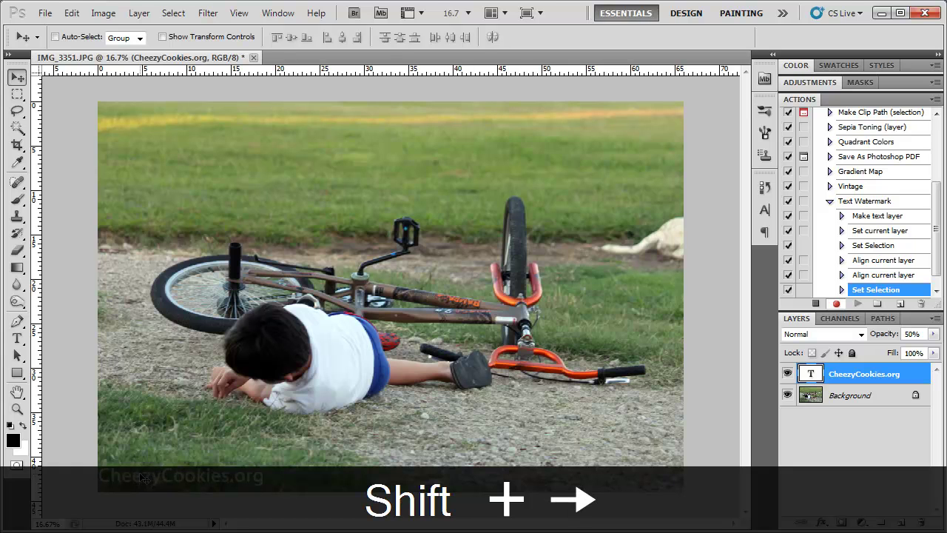
pyautogui.hotkey('shift', 'Right')
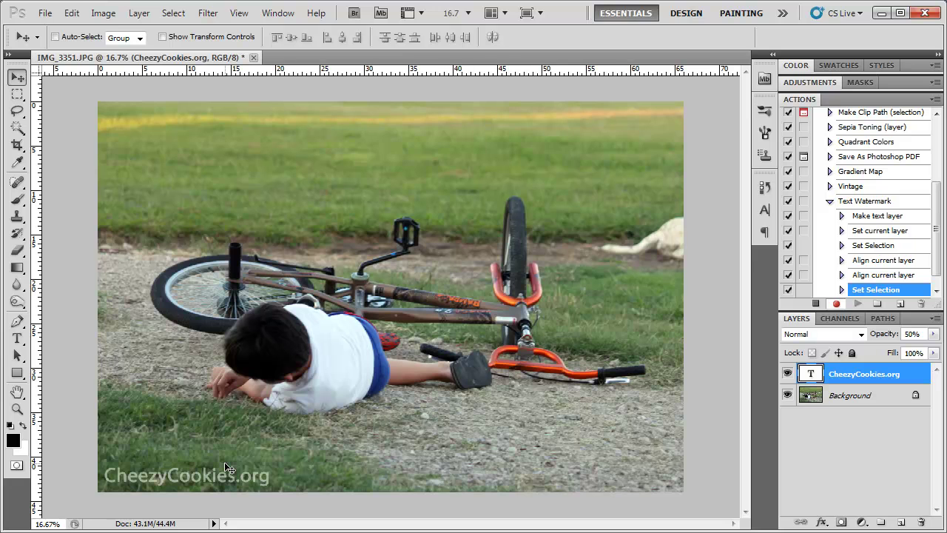
# Save a copy as JPEG IMG_3351-text at Maximum quality 12
pyautogui.click(45, 12)
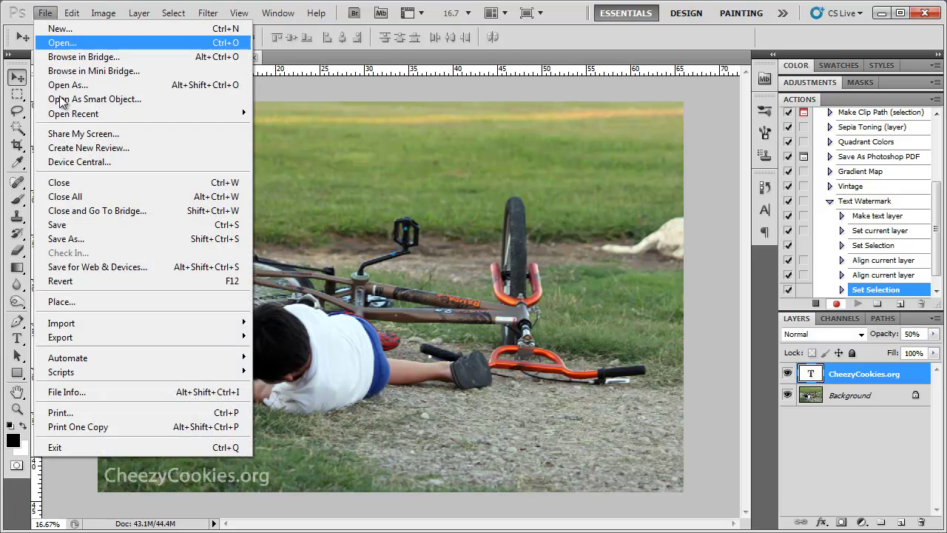
pyautogui.click(79, 242)
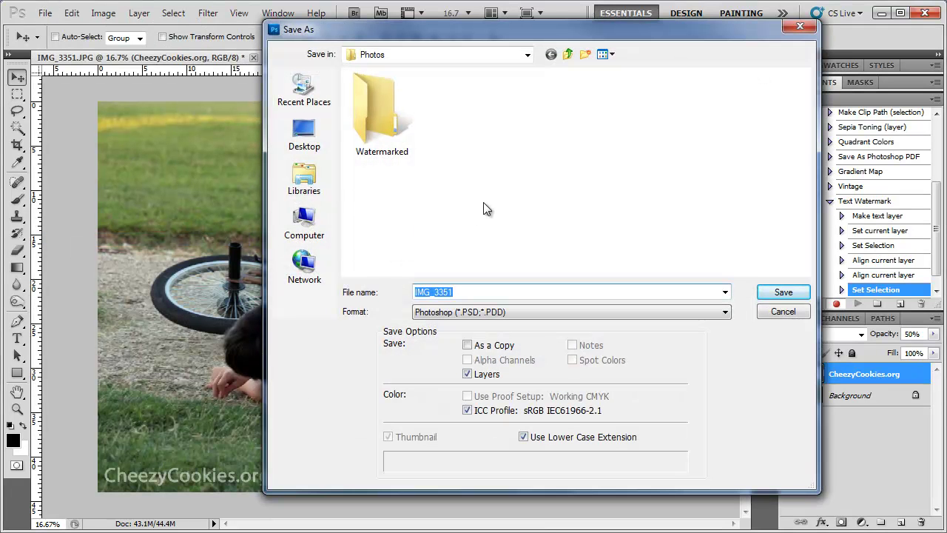
pyautogui.click(475, 290)
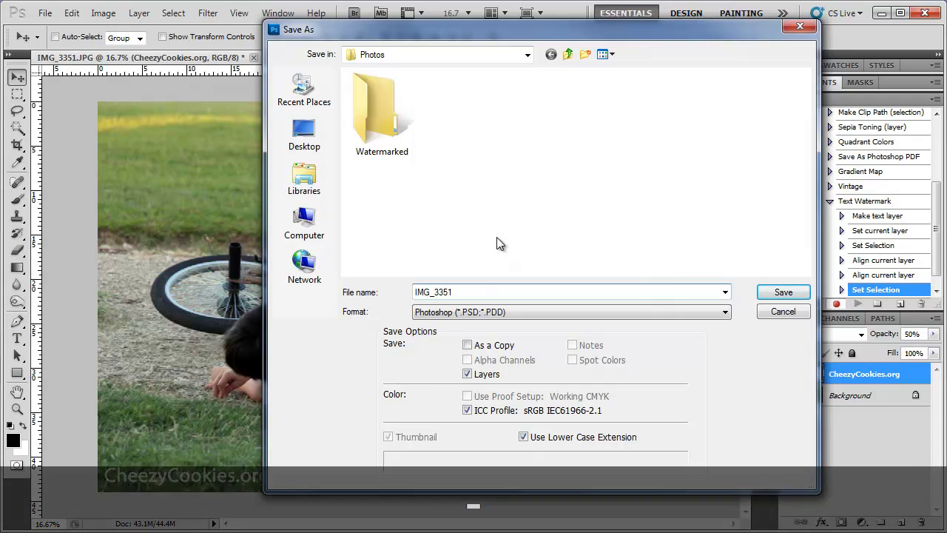
pyautogui.write('-text')
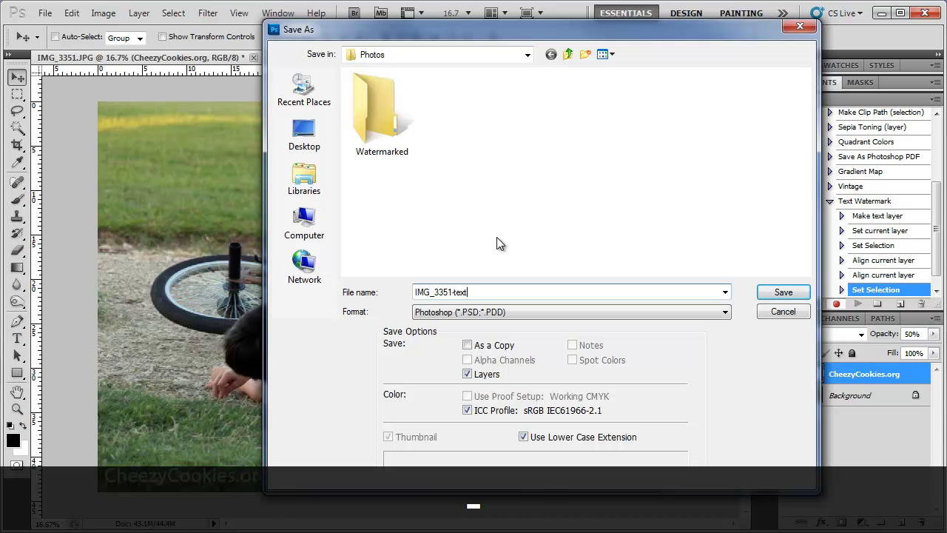
pyautogui.click(460, 312)
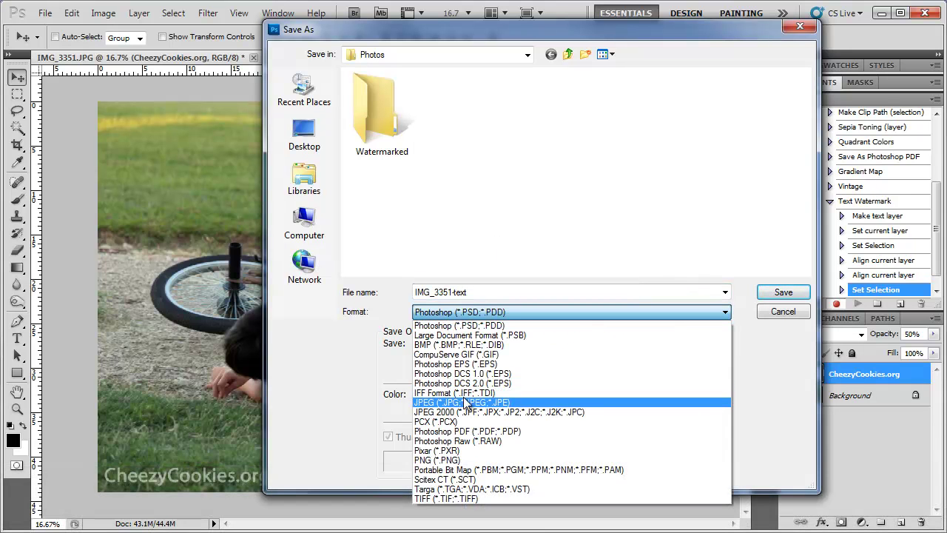
pyautogui.click(464, 403)
pyautogui.click(783, 292)
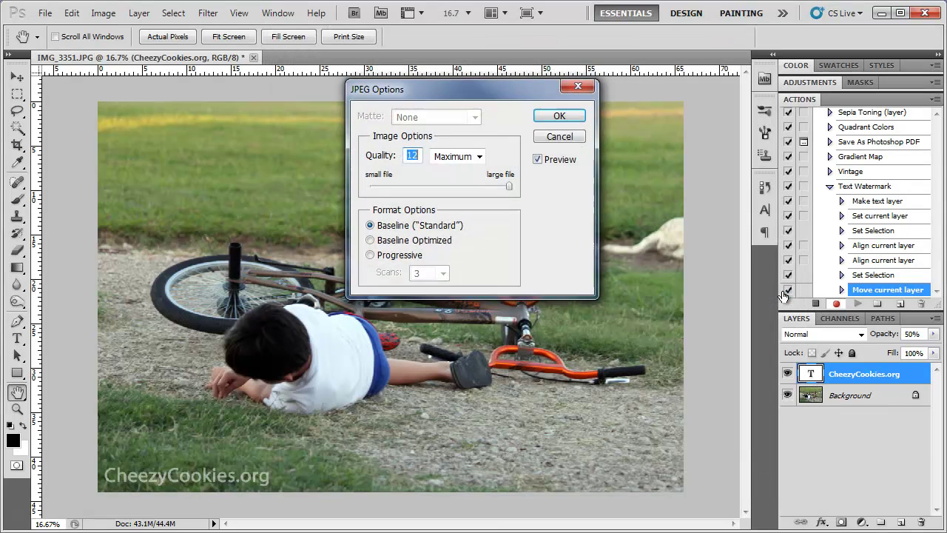
pyautogui.click(560, 116)
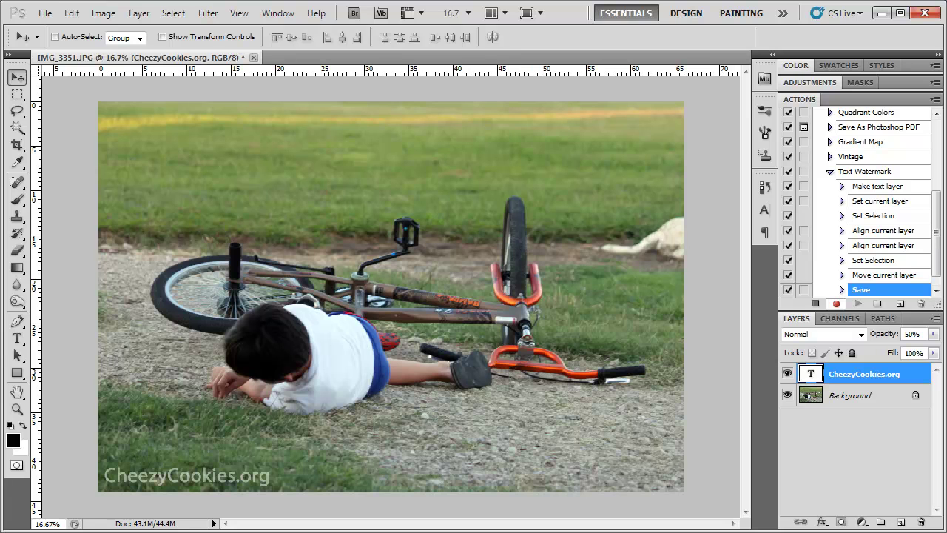
# Stop the Text Watermark recording and delete the CheezyCookies.org text layer
pyautogui.click(816, 303)
pyautogui.click(829, 172)
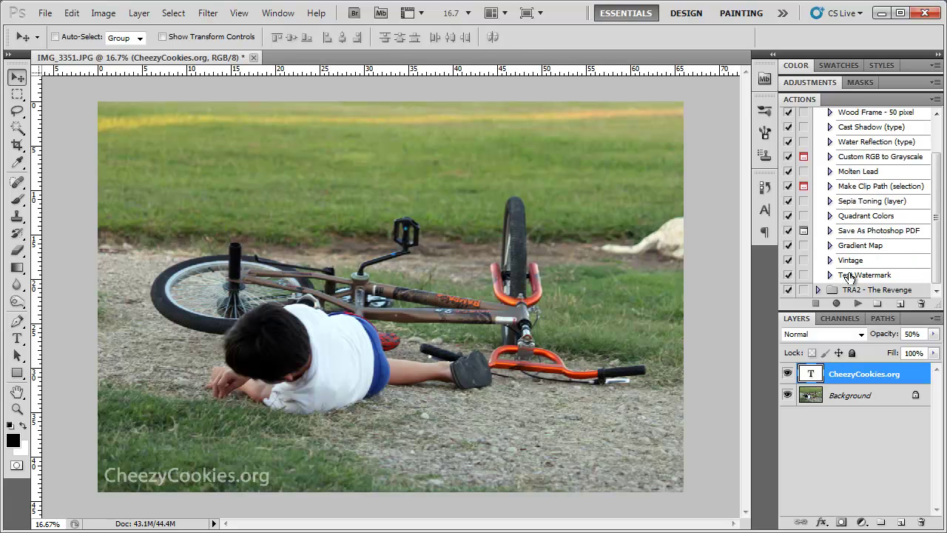
pyautogui.moveTo(851, 374); pyautogui.dragTo(922, 521)
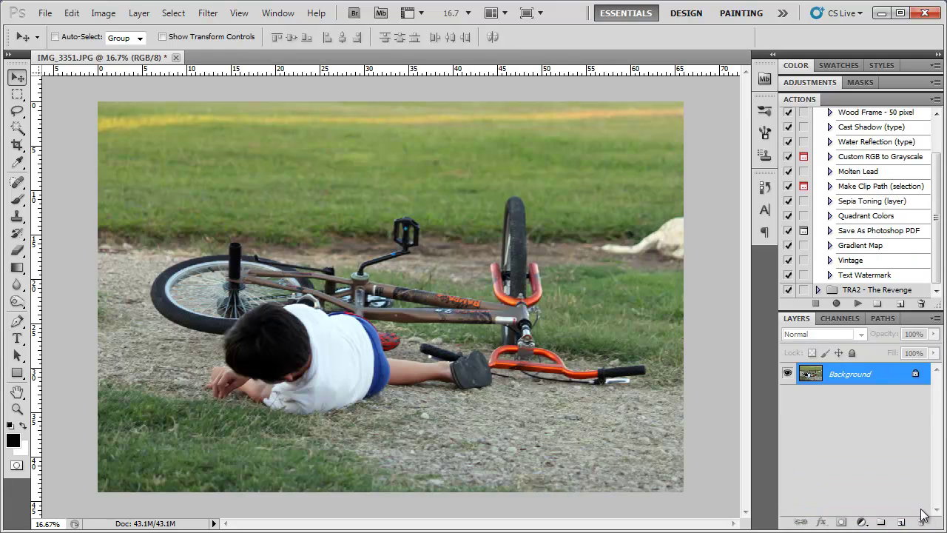
# Create a new action named Image Watermark and start recording it
pyautogui.click(900, 303)
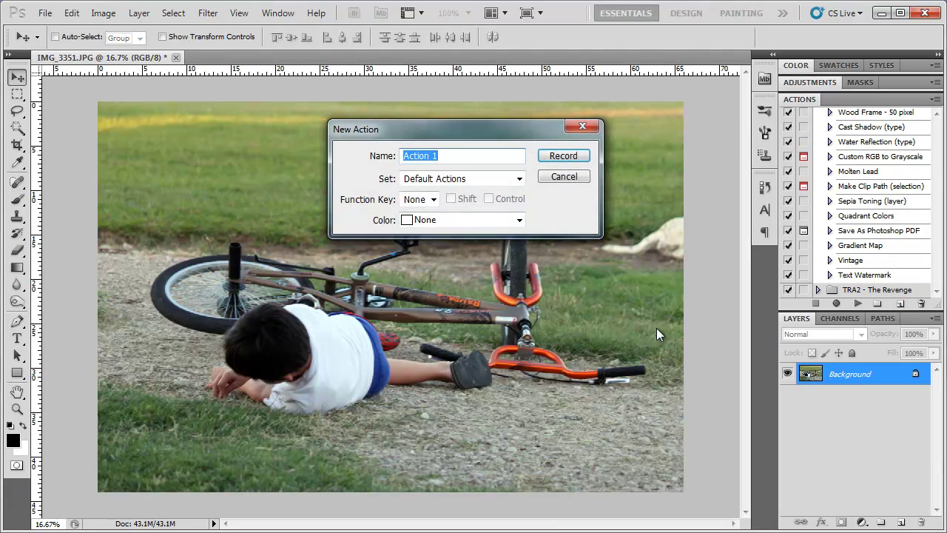
pyautogui.write('Image Watermark')
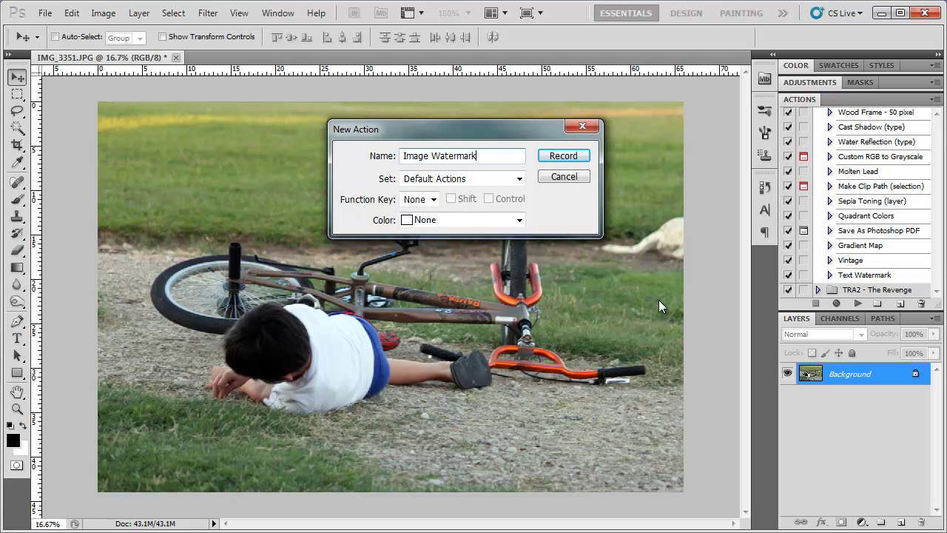
pyautogui.click(584, 157)
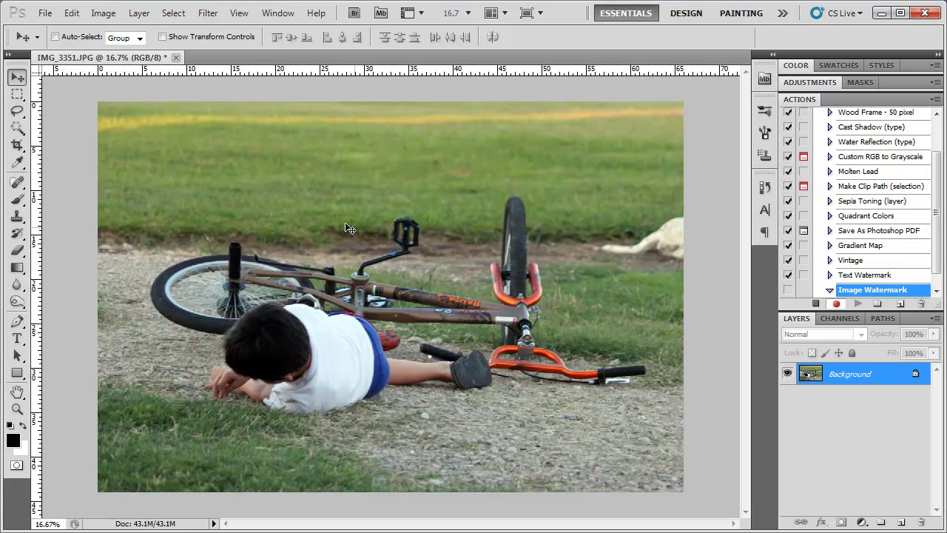
# Use File > Place and pick the Burger image from the Photos folder
pyautogui.click(45, 13)
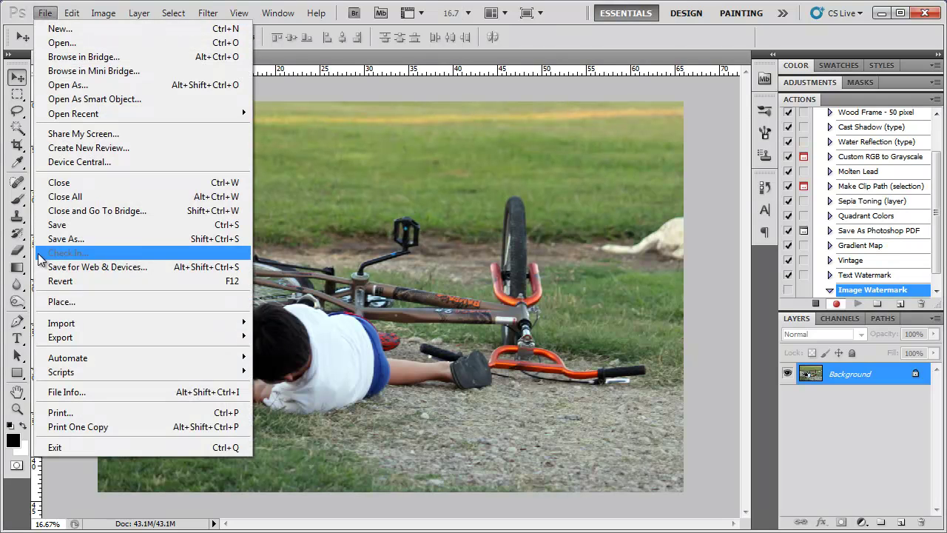
pyautogui.click(59, 301)
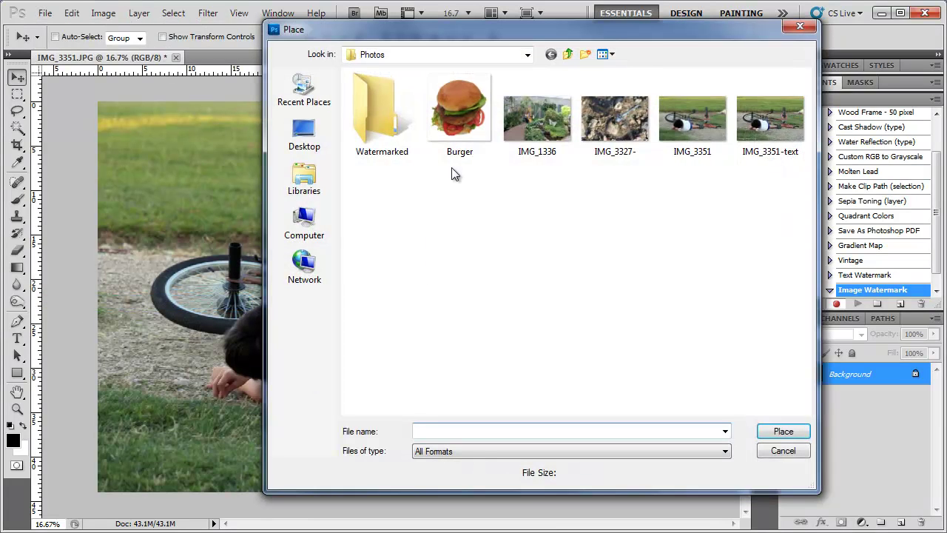
pyautogui.click(463, 129)
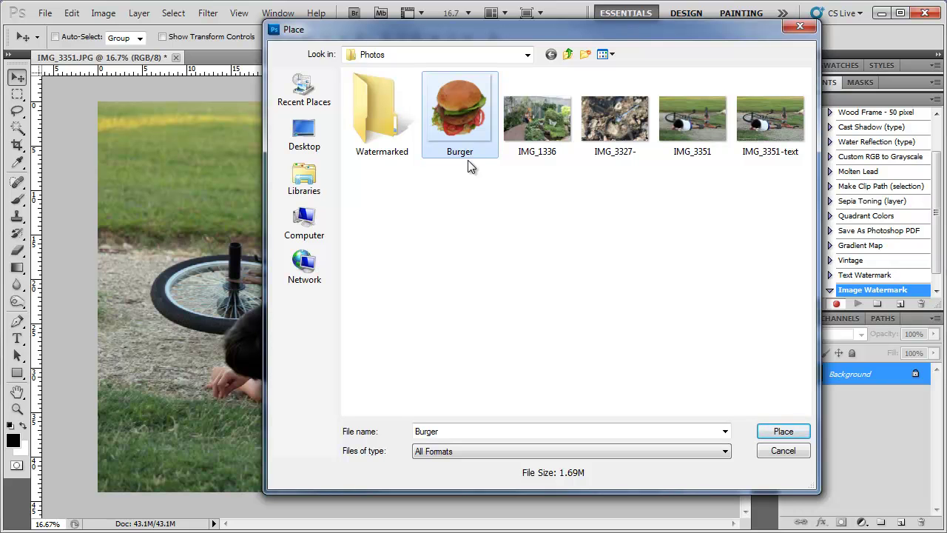
# Place the Burger image and enlarge it to about 242% over the photo centre
pyautogui.click(784, 431)
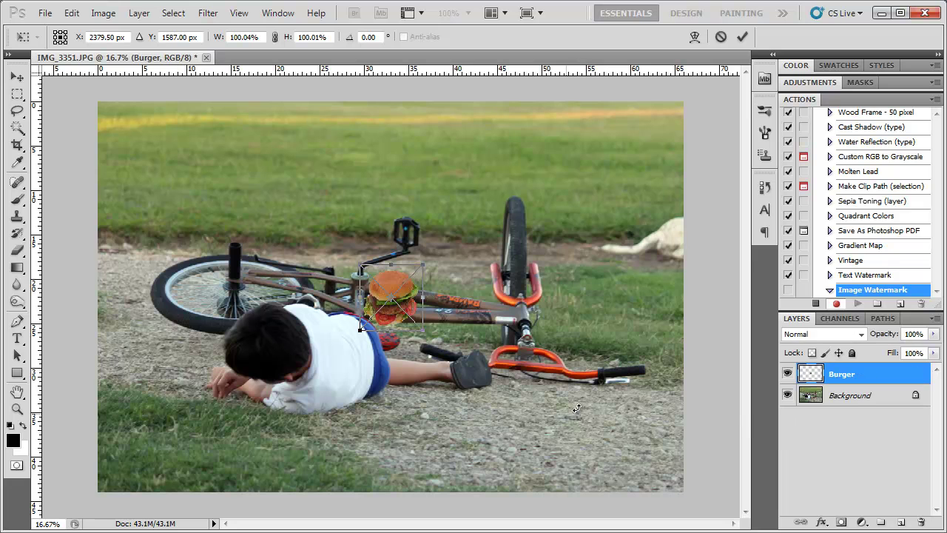
pyautogui.moveTo(423, 330); pyautogui.dragTo(467, 378)
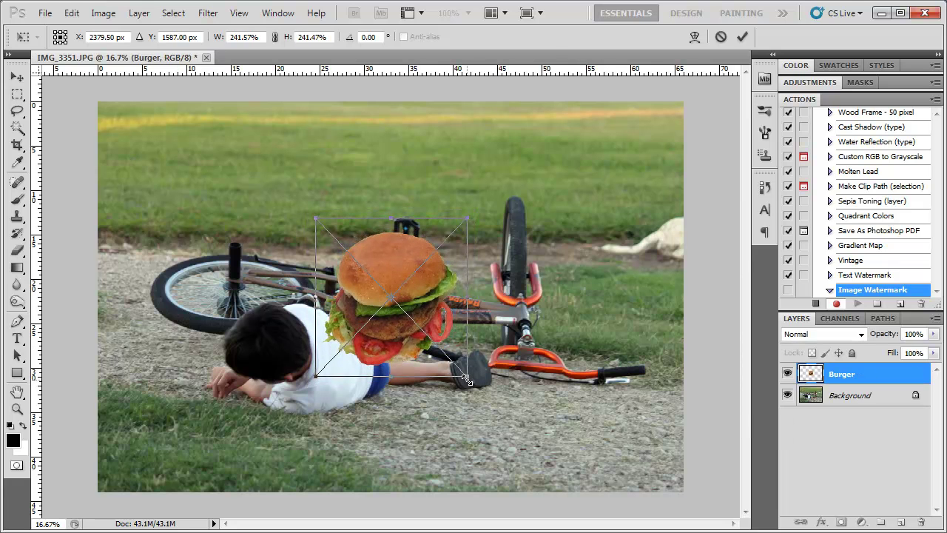
pyautogui.press('Return')
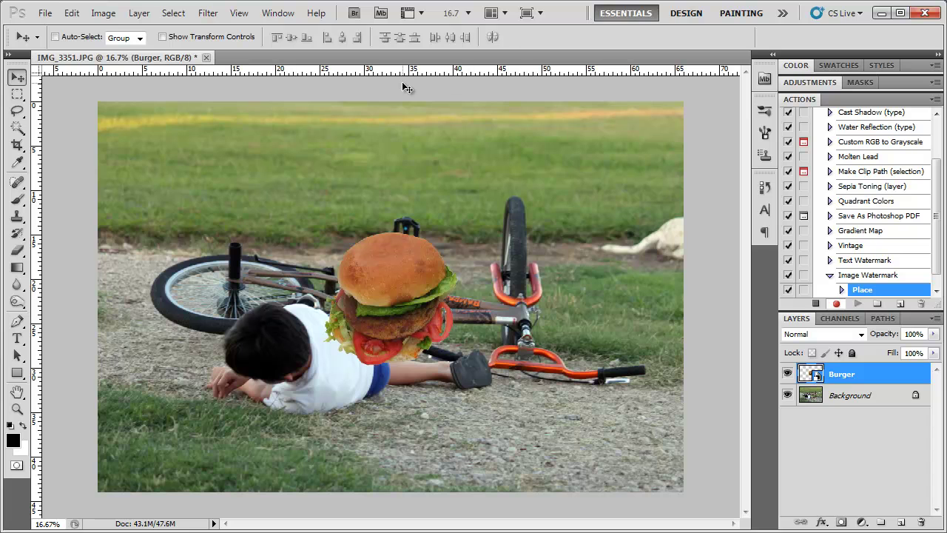
# Set the burger layer's opacity to 75%
pyautogui.click(881, 337)
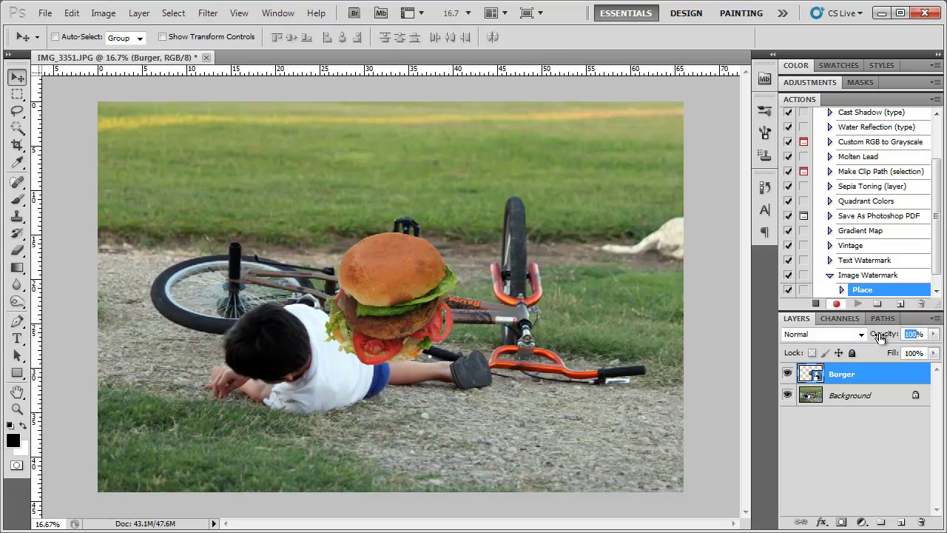
pyautogui.write('75')
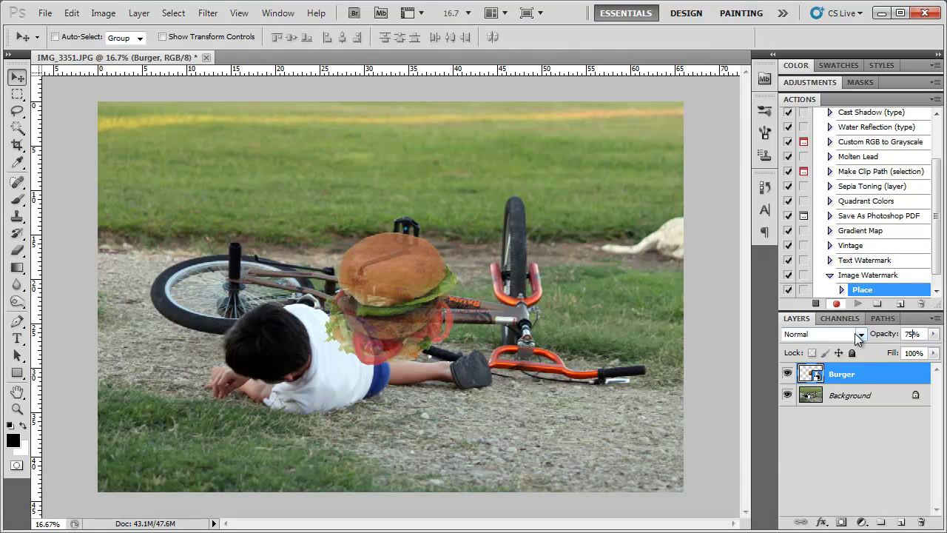
pyautogui.press('Return')
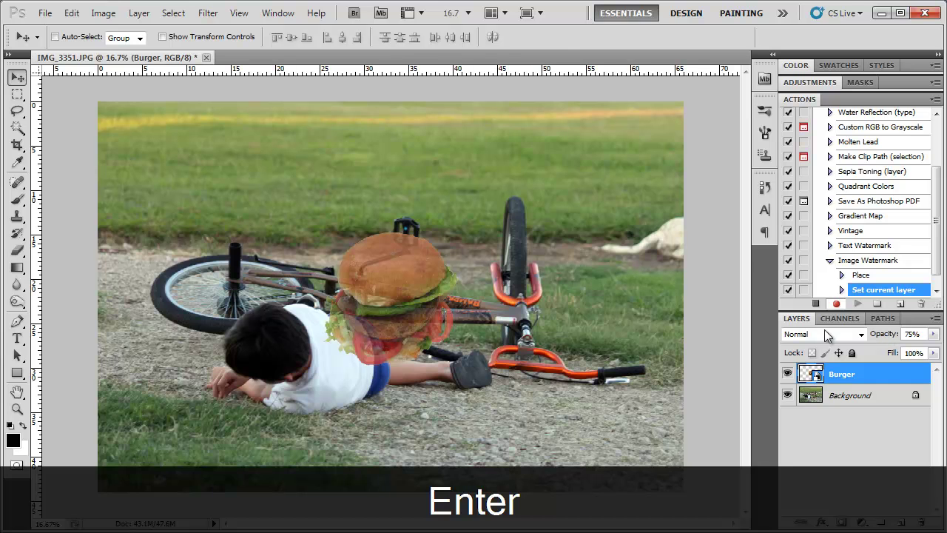
# Save a JPEG copy named IMG_3351-image at the default maximum quality
pyautogui.click(44, 12)
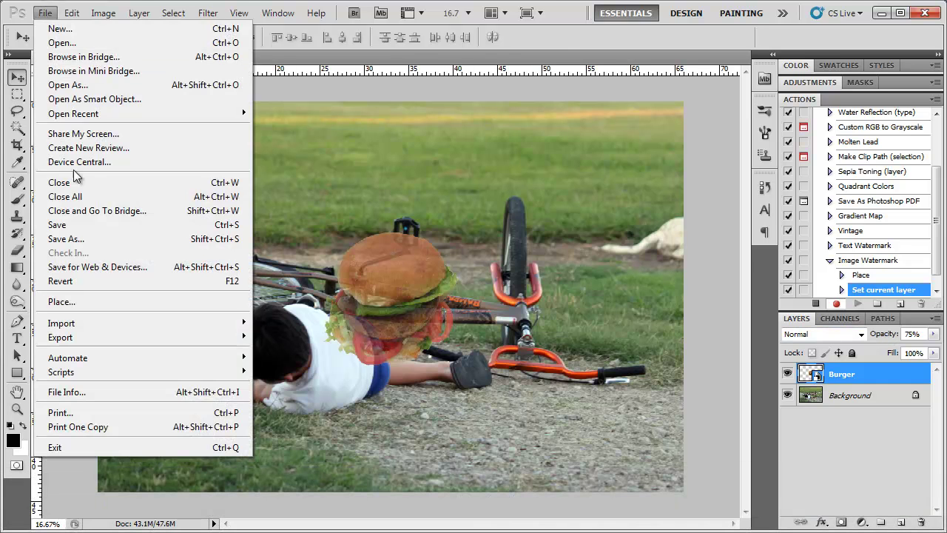
pyautogui.click(86, 239)
pyautogui.click(484, 312)
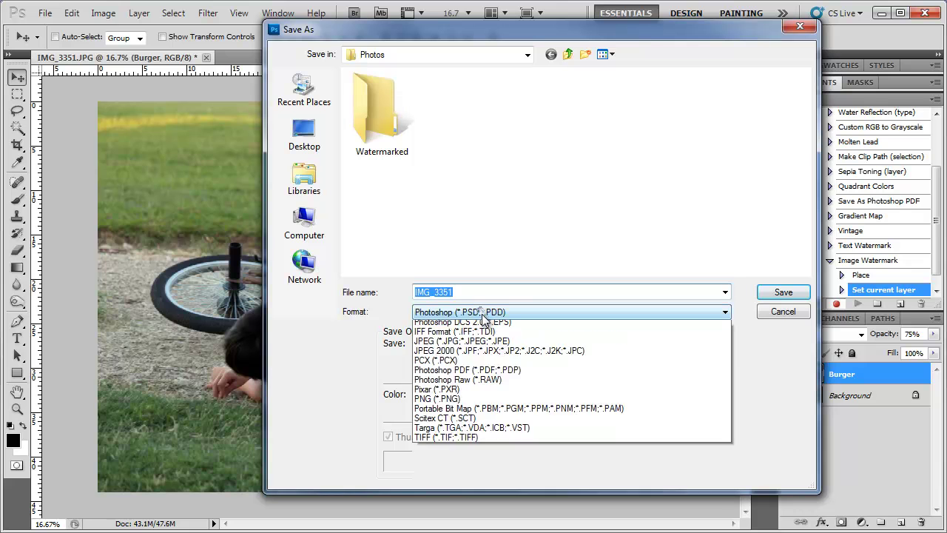
pyautogui.click(466, 402)
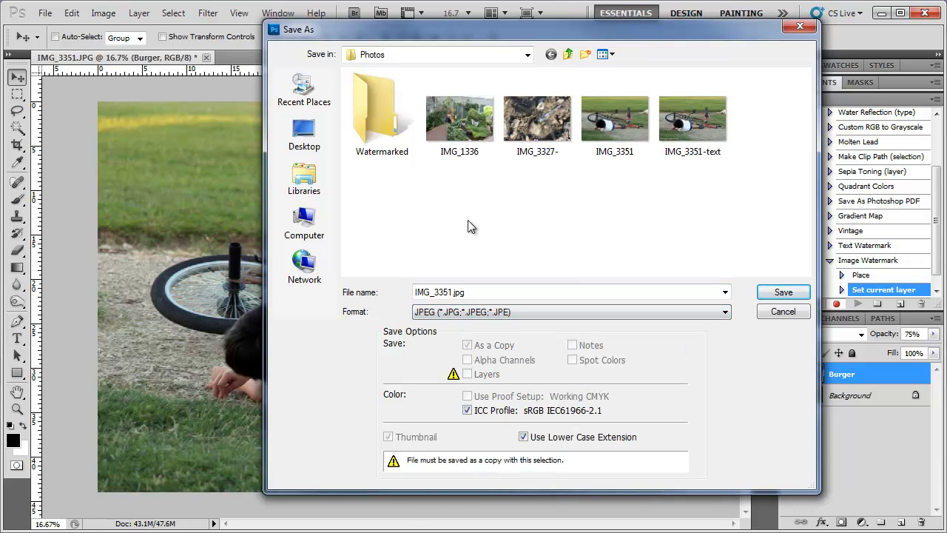
pyautogui.click(707, 130)
pyautogui.click(485, 294)
pyautogui.click(478, 294)
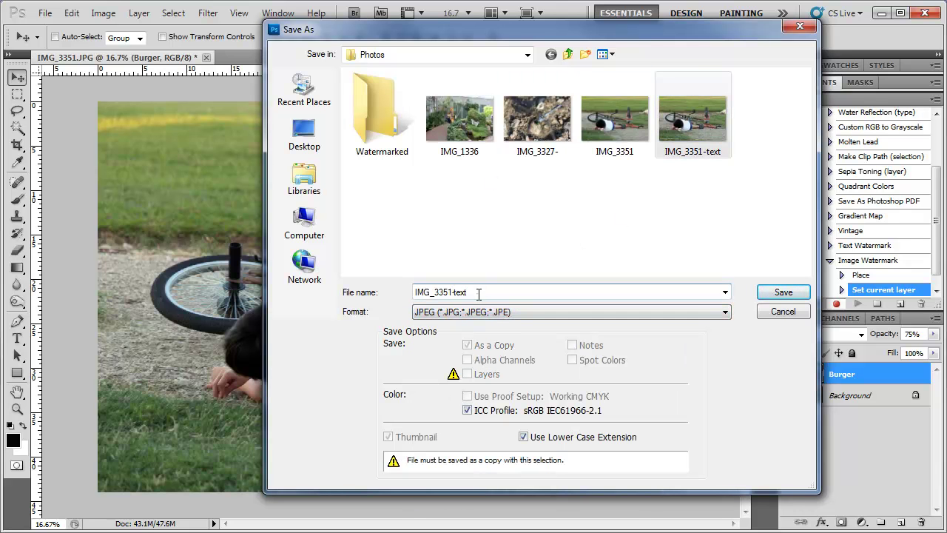
pyautogui.moveTo(478, 294); pyautogui.dragTo(454, 296)
pyautogui.write('image')
pyautogui.press('Return')
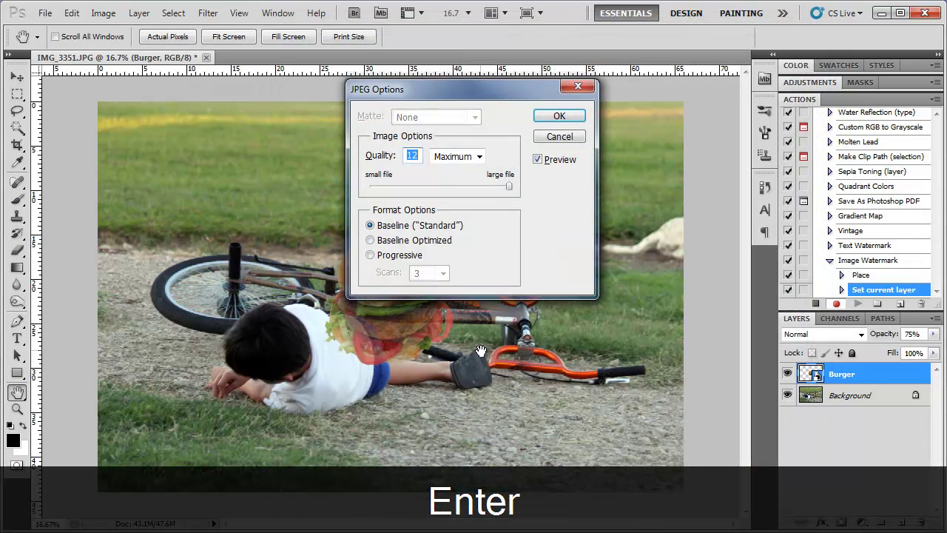
pyautogui.press('Return')
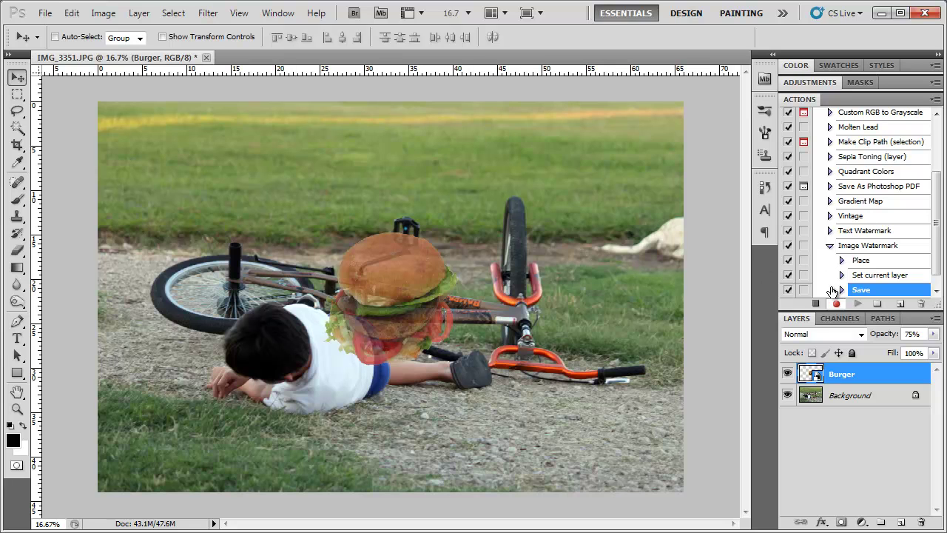
# Stop recording the Image Watermark action and collapse its steps in the Actions panel
pyautogui.click(815, 303)
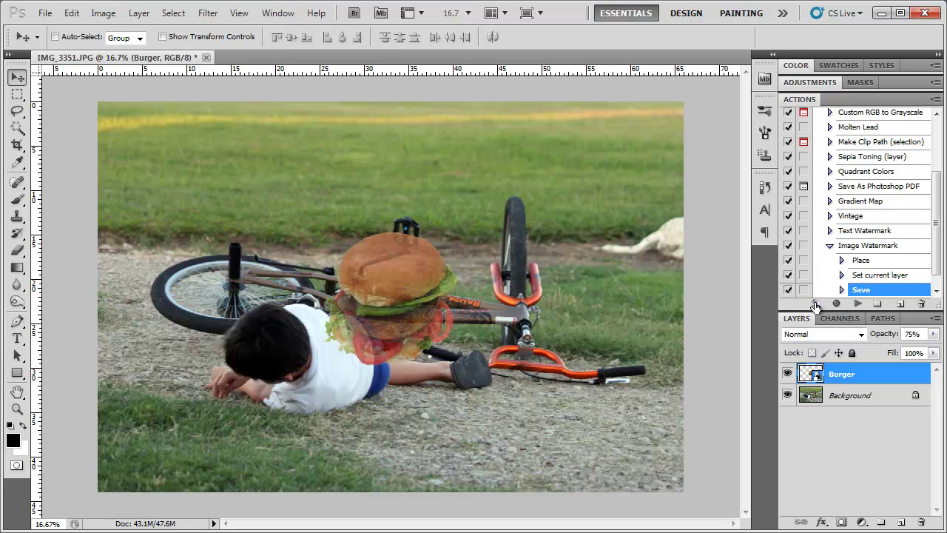
pyautogui.click(830, 246)
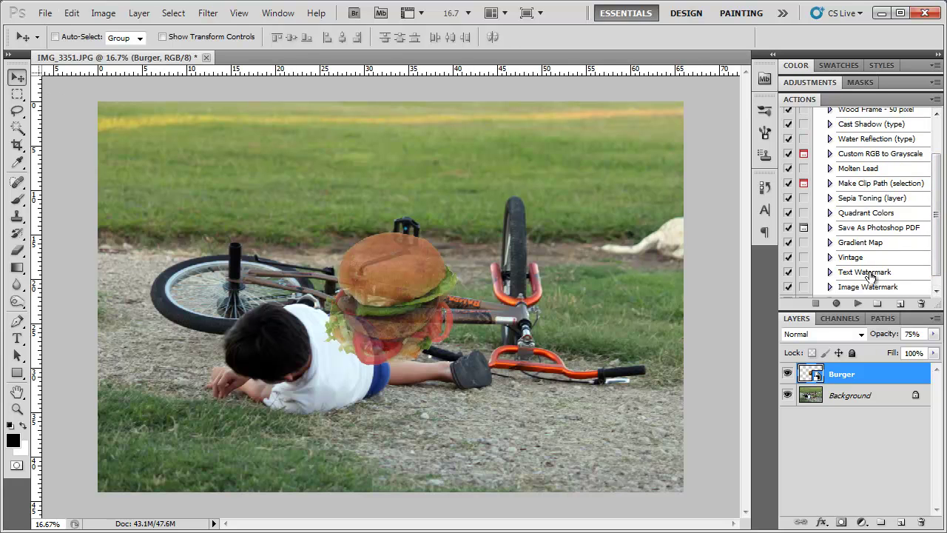
pyautogui.click(46, 13)
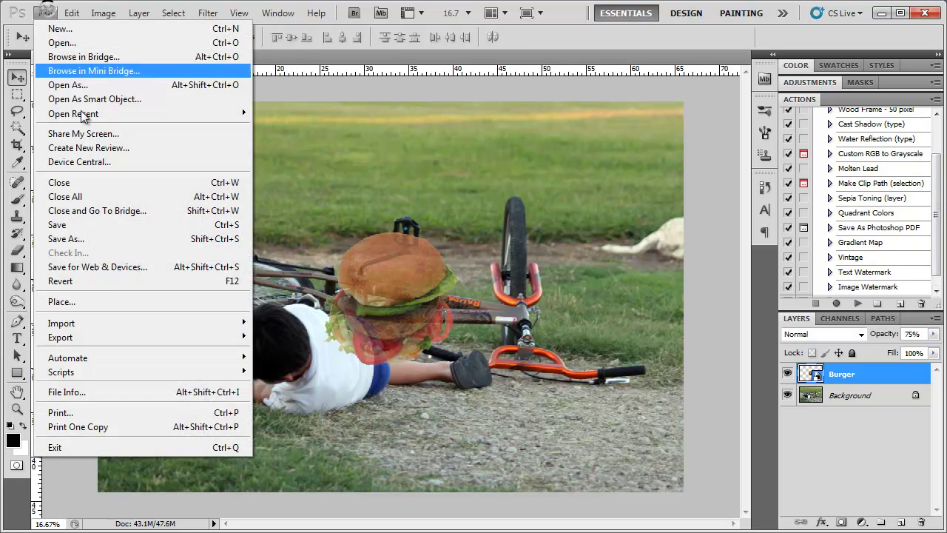
# In Batch, choose the Image Watermark action, source J:\Photos\ and destination J:\Photos\Watermarked\
pyautogui.moveTo(230, 359)
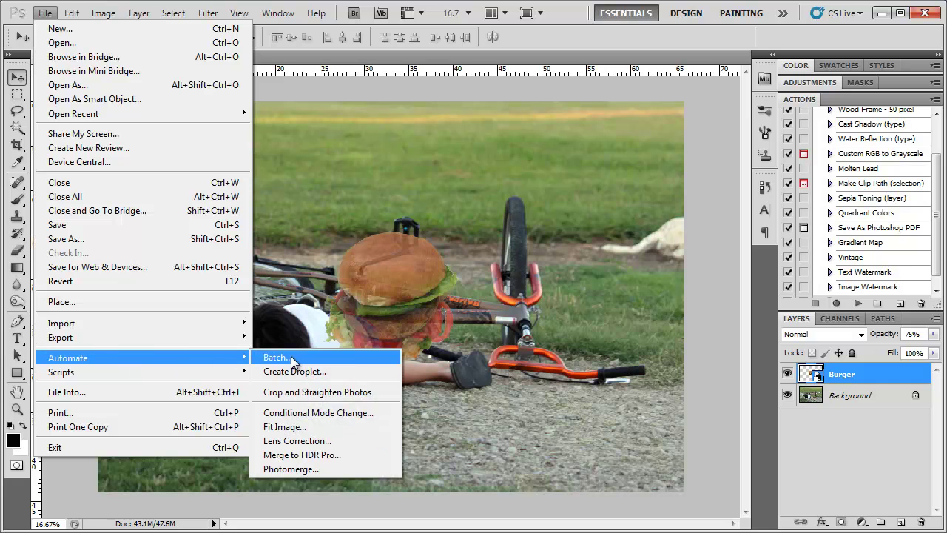
pyautogui.click(292, 356)
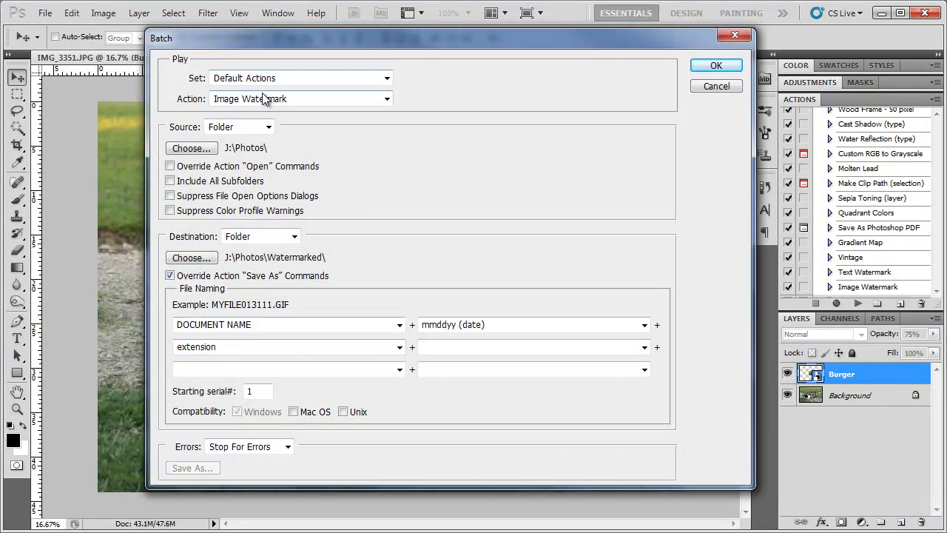
pyautogui.click(263, 99)
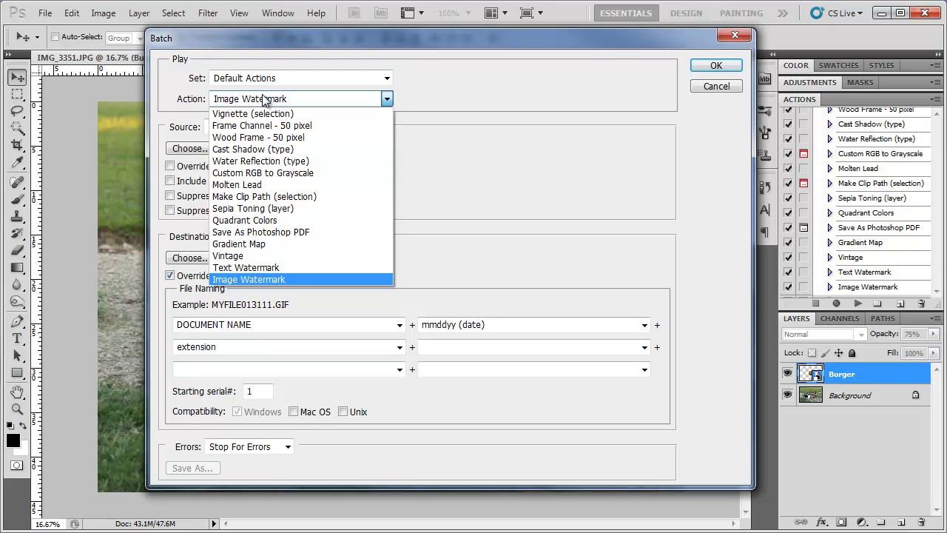
pyautogui.click(263, 99)
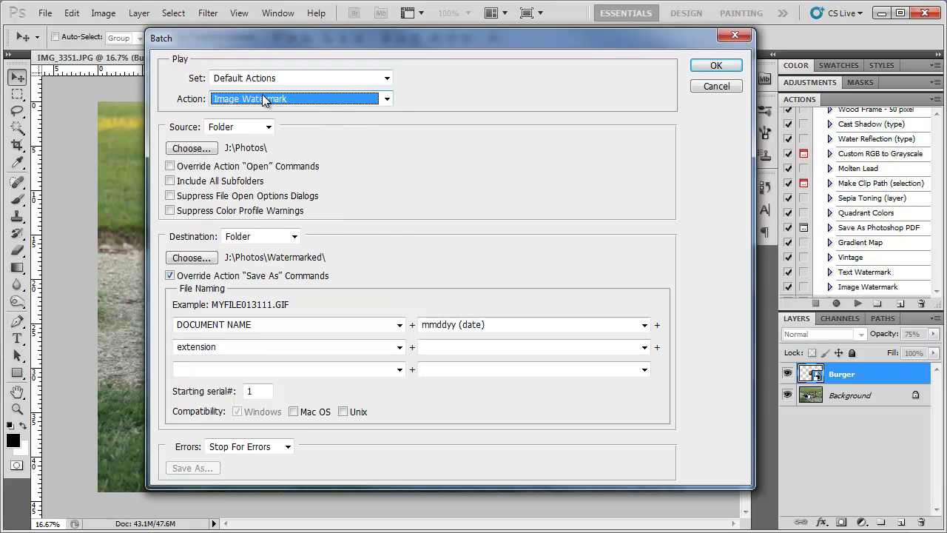
pyautogui.click(189, 148)
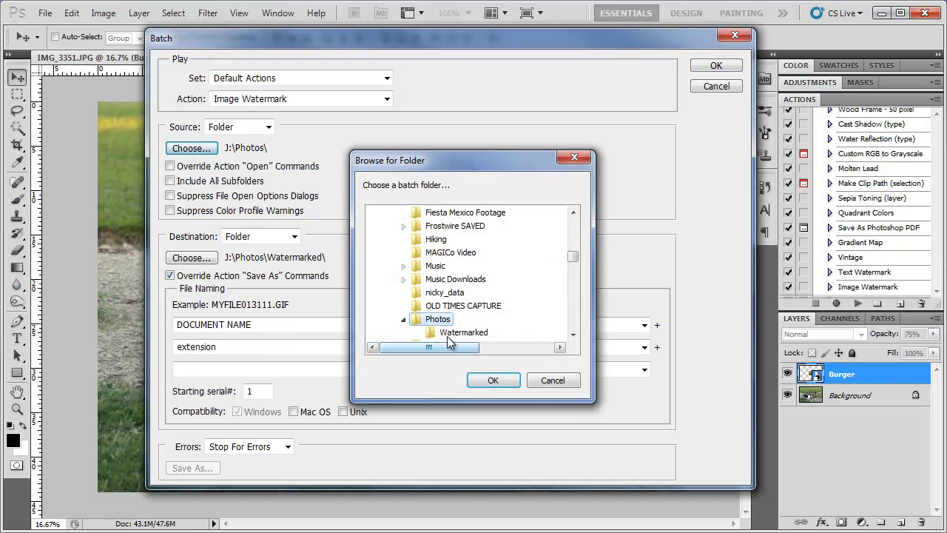
pyautogui.click(492, 380)
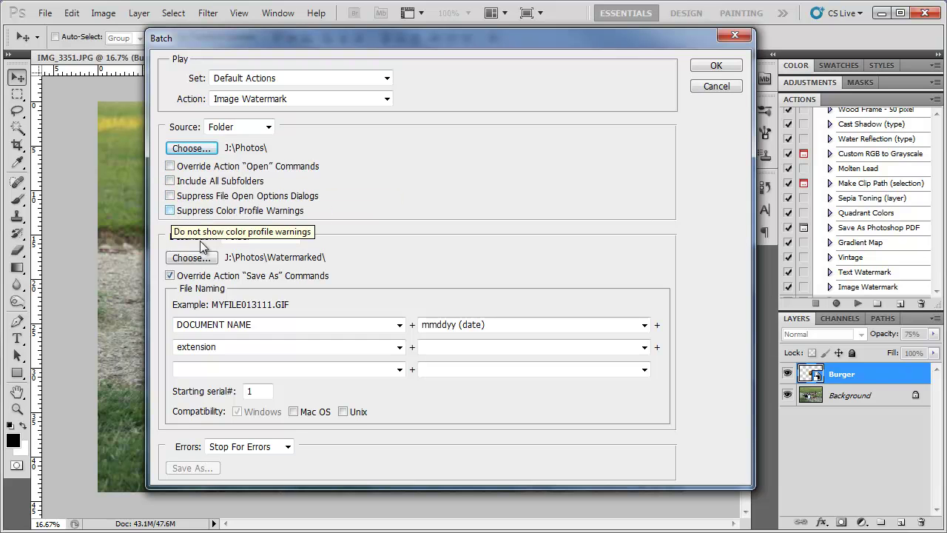
pyautogui.click(206, 264)
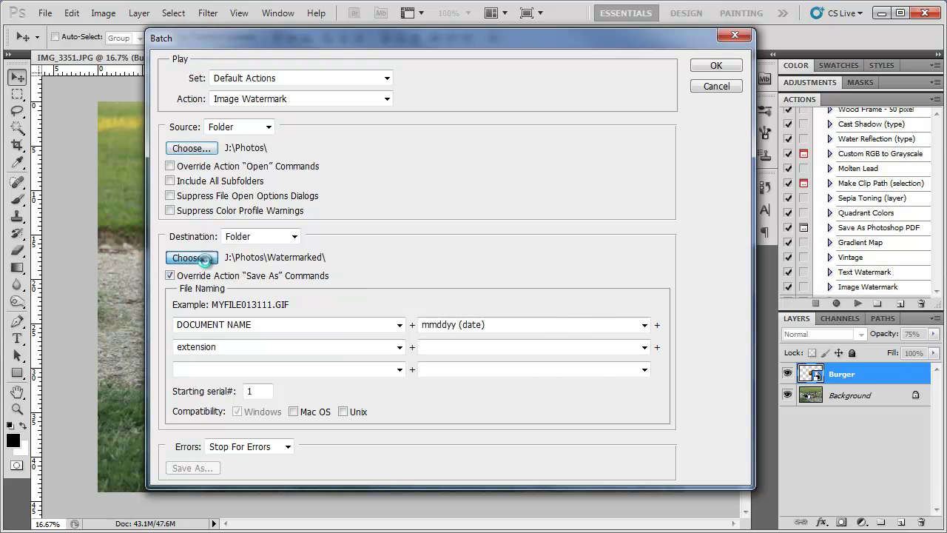
# Confirm the Watermarked output folder, name files with a 1 Digit Serial Number, and run the batch
pyautogui.click(490, 375)
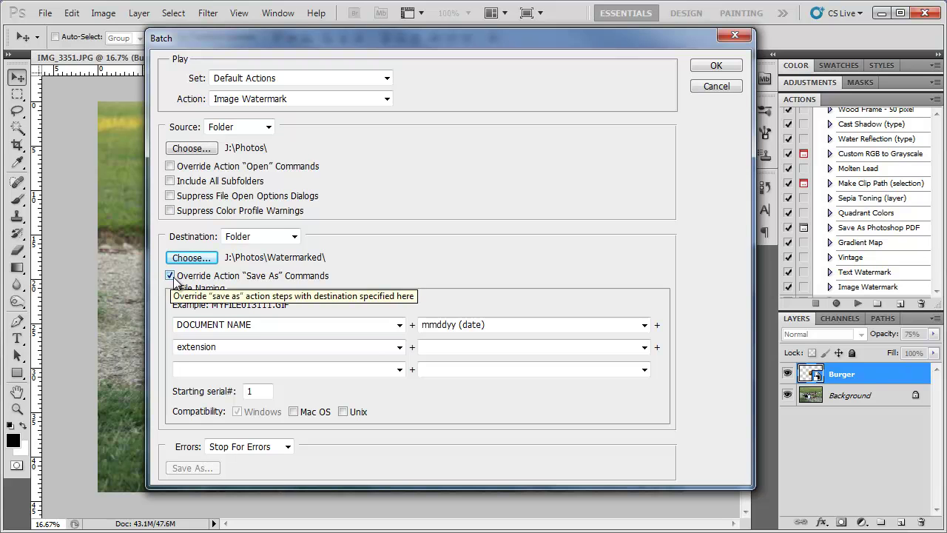
pyautogui.click(646, 326)
pyautogui.click(621, 369)
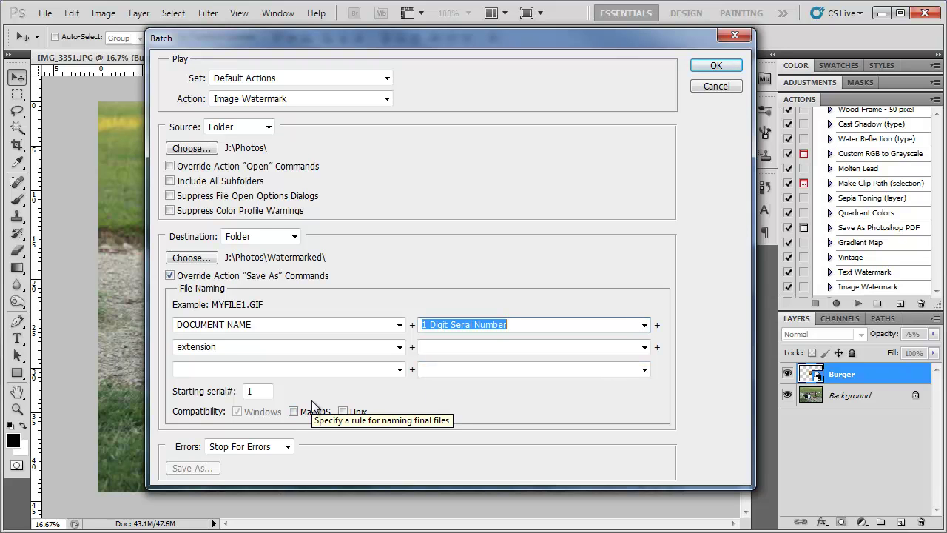
pyautogui.click(645, 326)
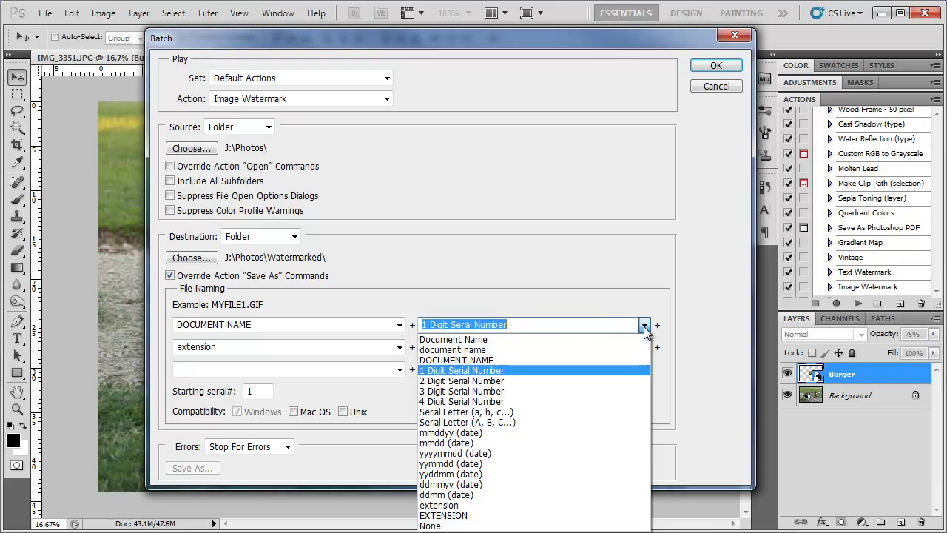
pyautogui.click(644, 326)
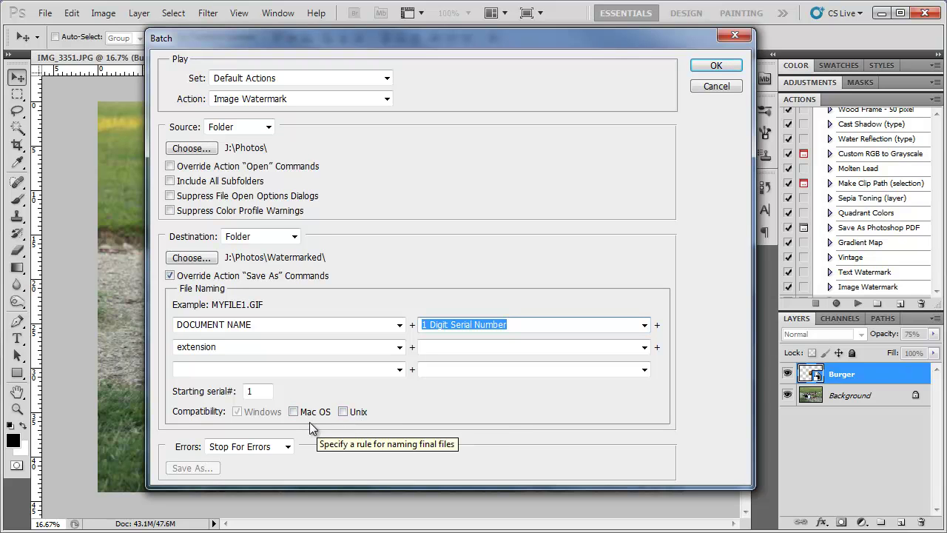
pyautogui.click(715, 67)
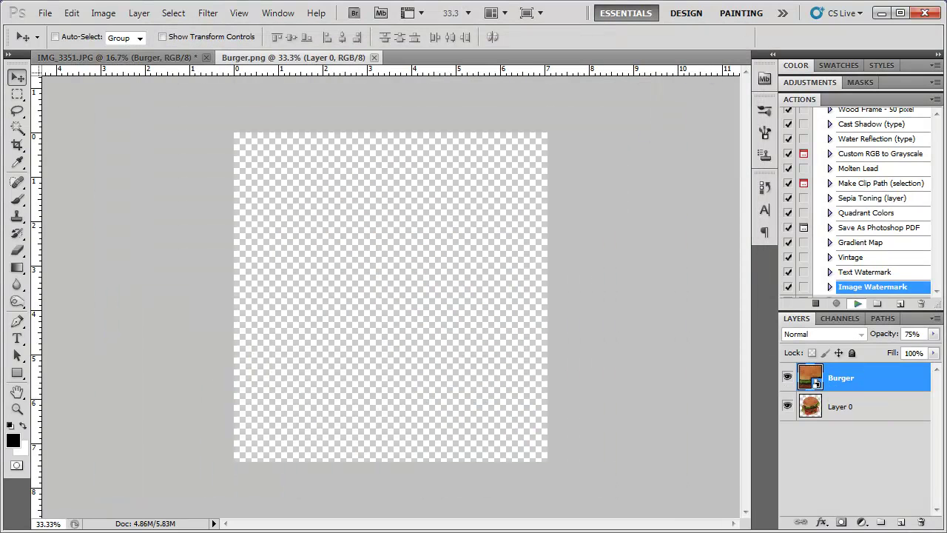
# Switch to Explorer, open the Watermarked folder, and view IMG_3327-3 full size
pyautogui.hotkey('alt', 'Tab')
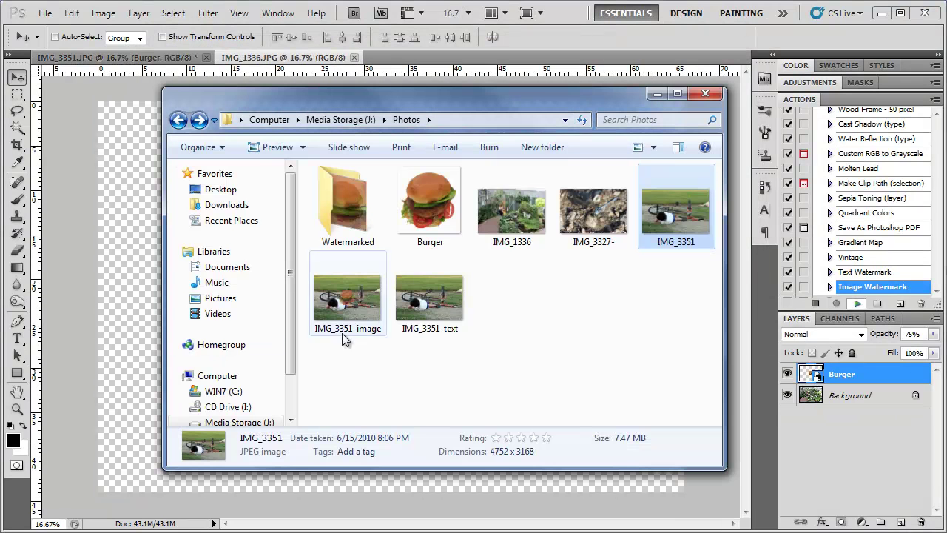
pyautogui.doubleClick(341, 210)
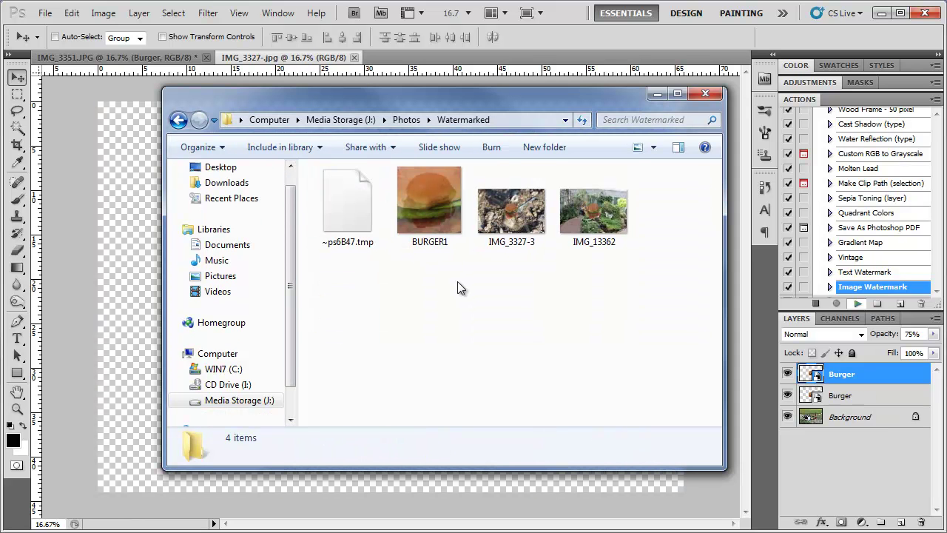
pyautogui.press('Return')
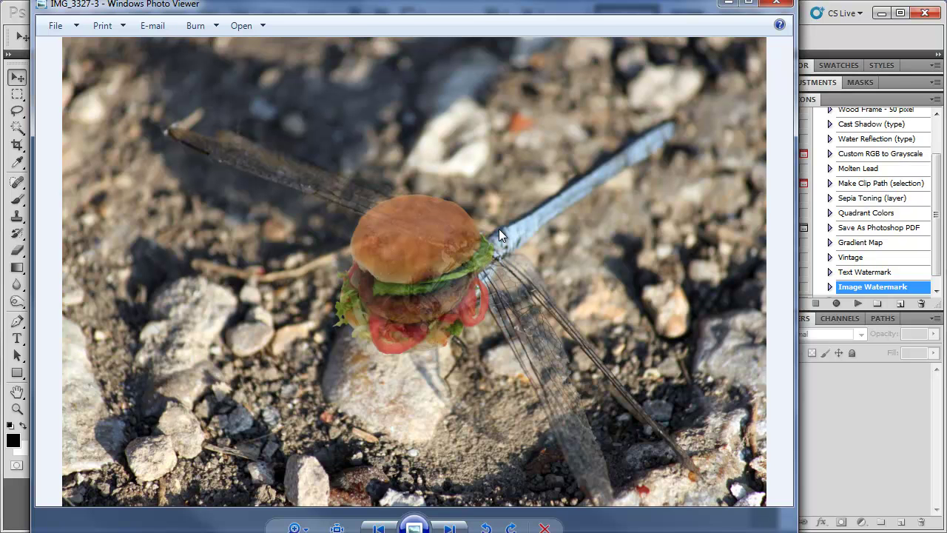
# Page through five more burger-watermarked photos, then close Windows Photo Viewer
pyautogui.click(456, 527)
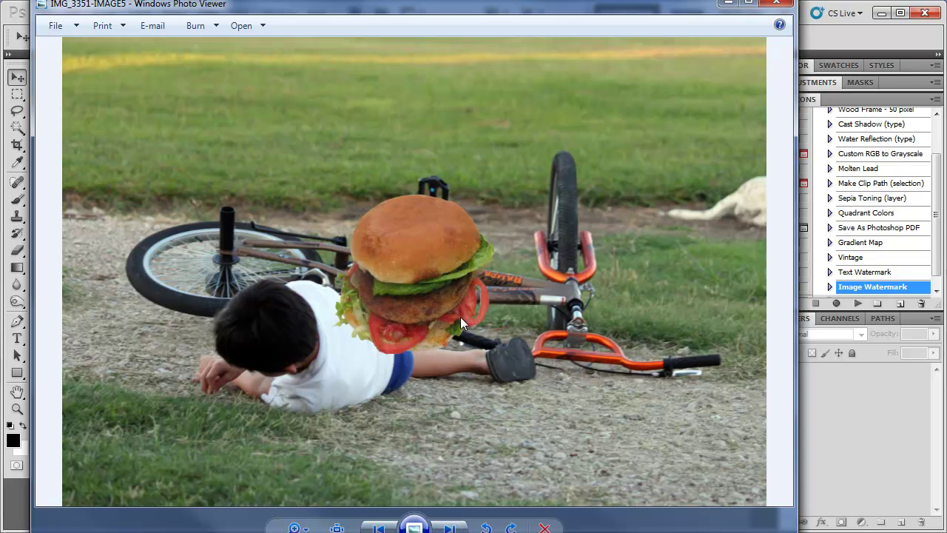
pyautogui.click(450, 528)
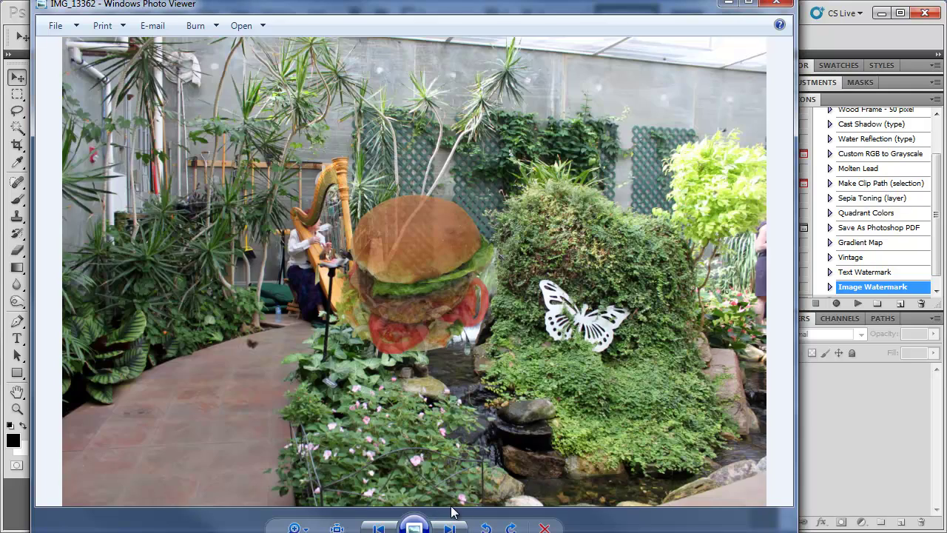
pyautogui.click(450, 528)
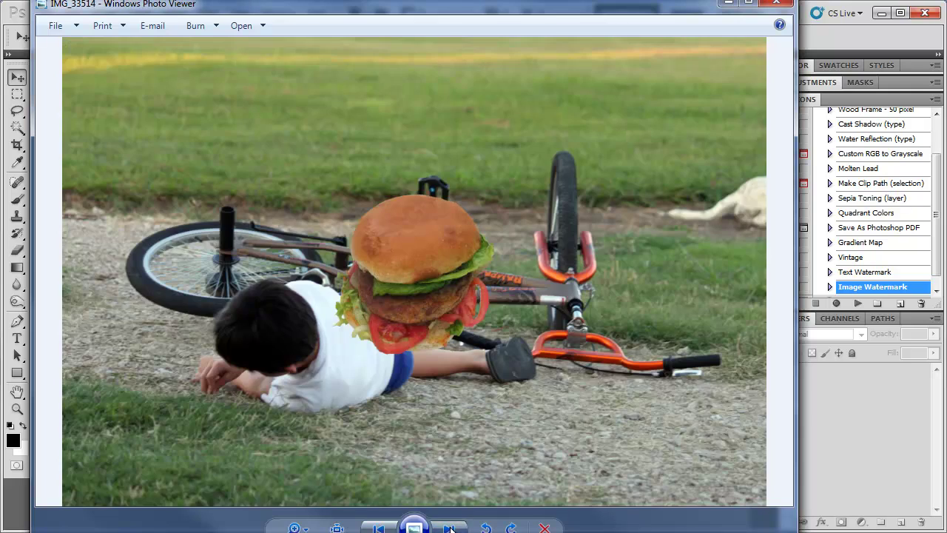
pyautogui.click(450, 527)
pyautogui.click(450, 528)
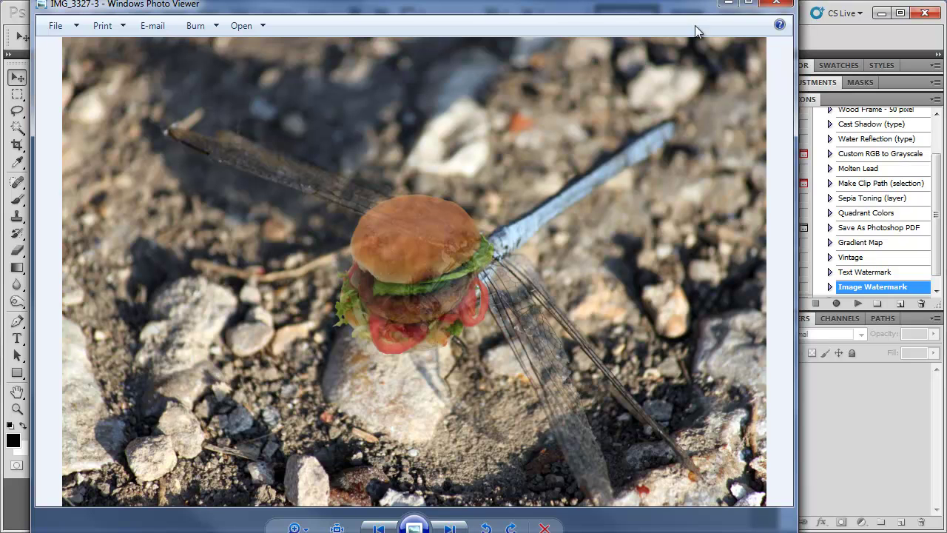
pyautogui.click(777, 3)
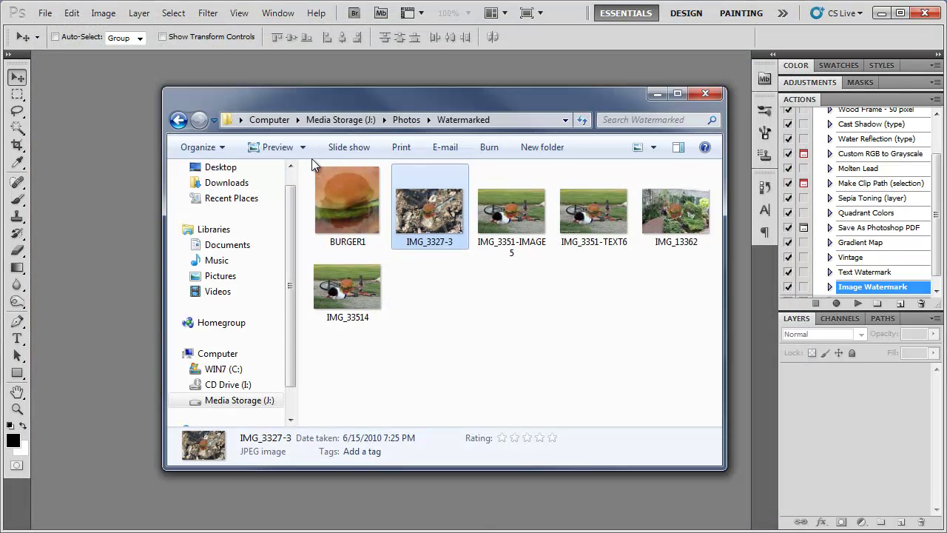
# Minimize Explorer and batch-run Text Watermark with Serial Letter (a, b, c...) file naming
pyautogui.click(656, 95)
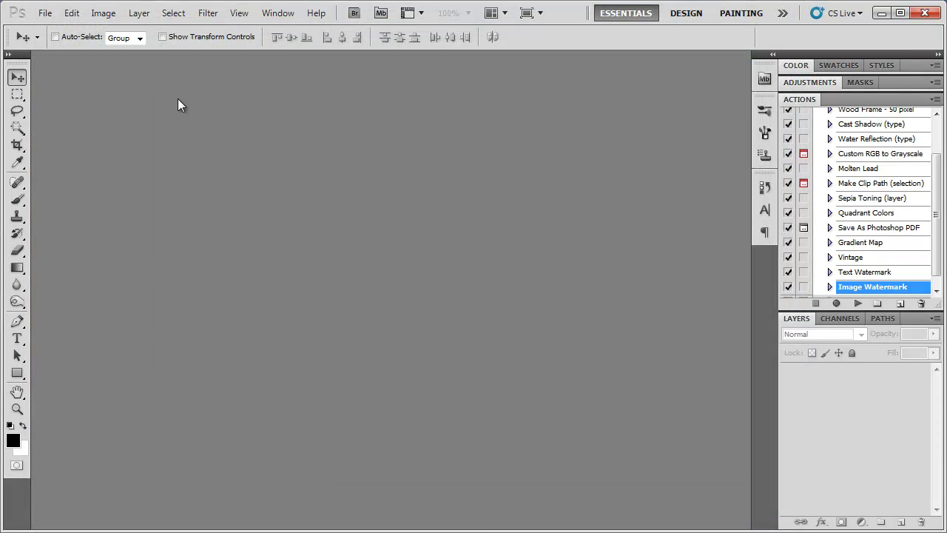
pyautogui.click(46, 15)
pyautogui.moveTo(74, 363)
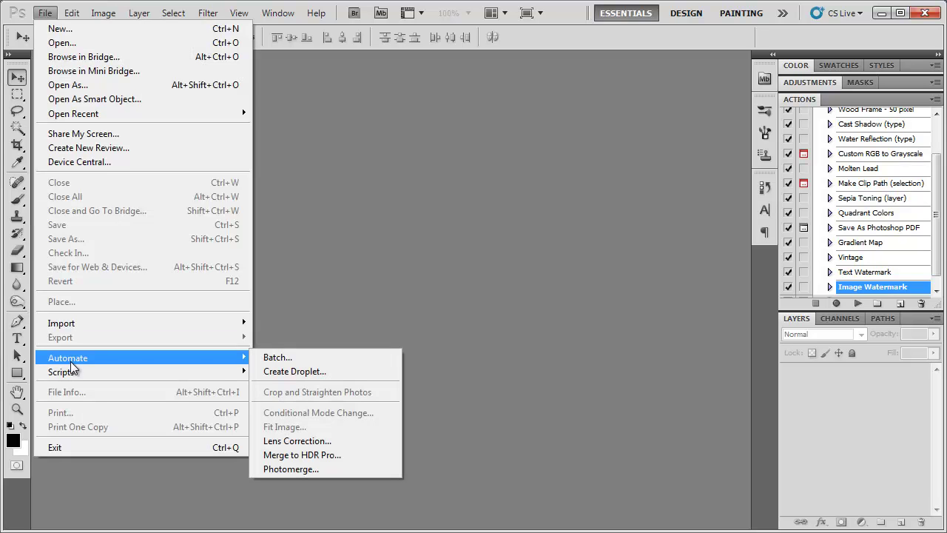
pyautogui.click(303, 358)
pyautogui.click(249, 97)
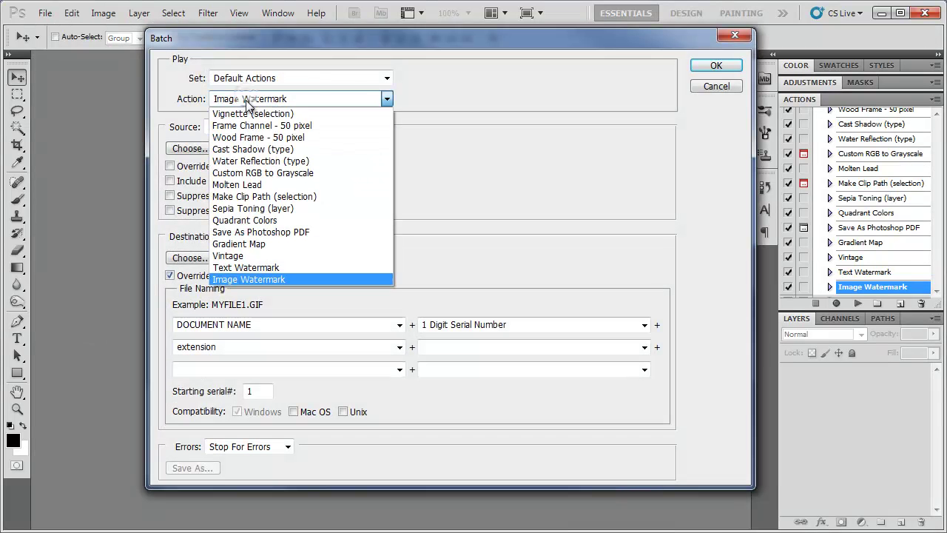
pyautogui.click(245, 269)
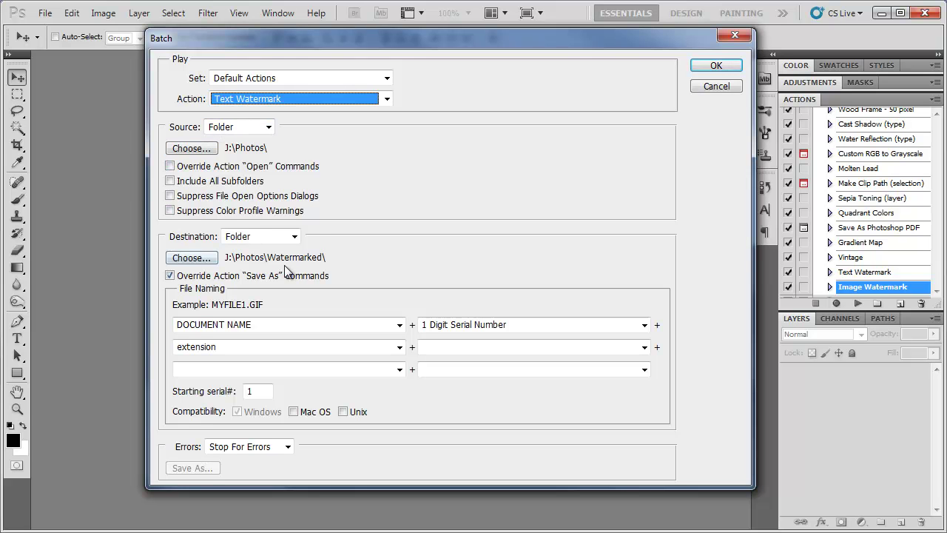
pyautogui.click(632, 324)
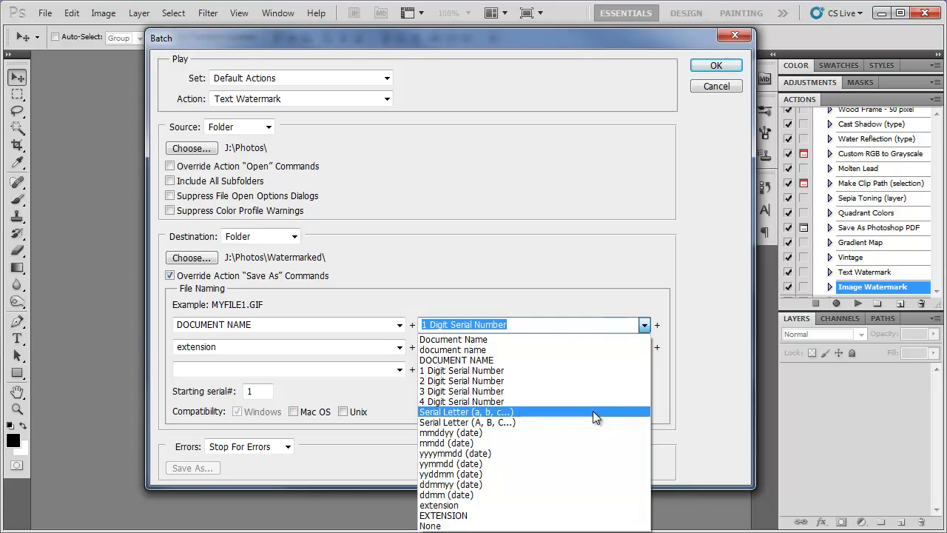
pyautogui.click(592, 411)
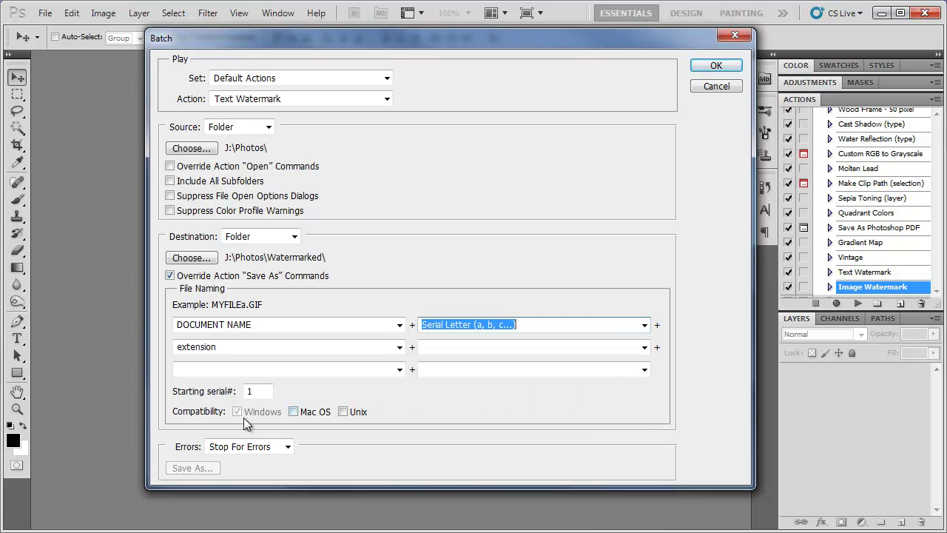
pyautogui.click(715, 66)
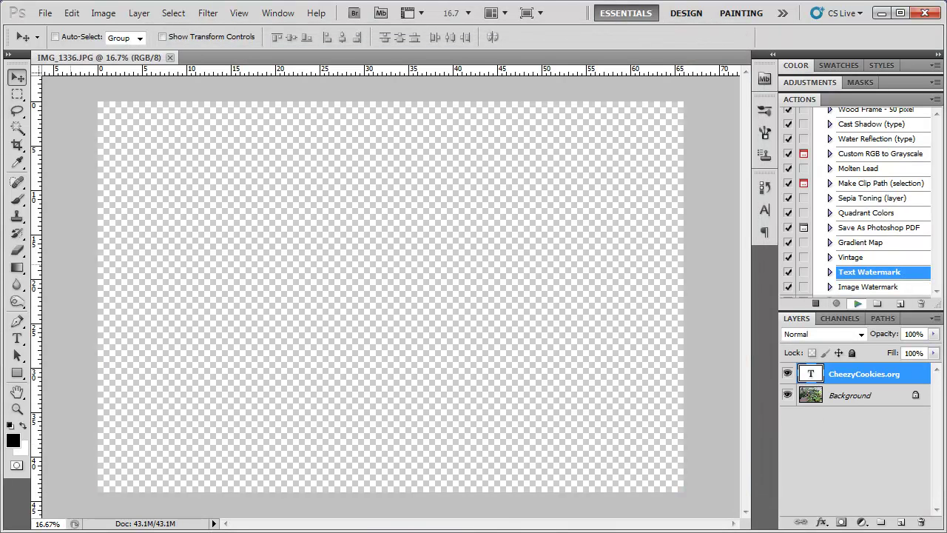
# Switch to the Explorer Watermarked folder and open IMG_1336b
pyautogui.hotkey('alt', 'Tab')
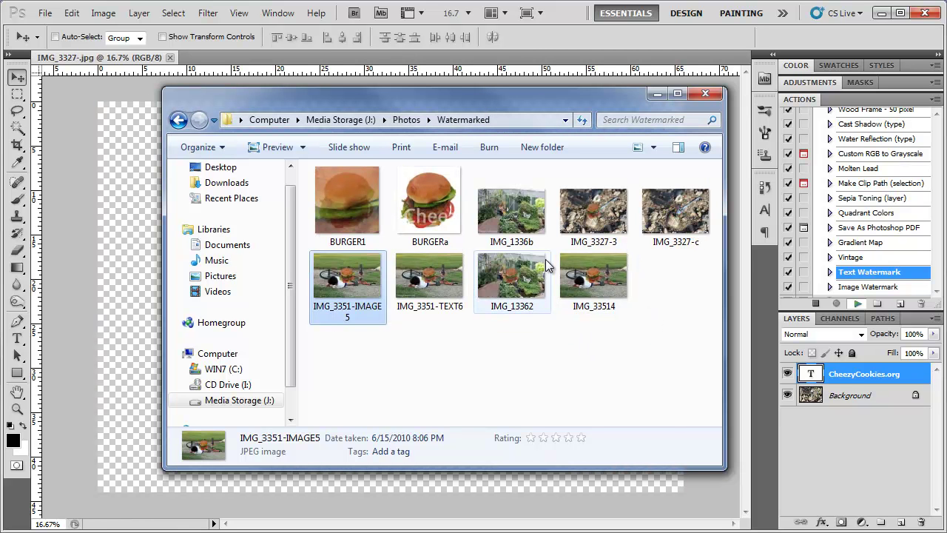
pyautogui.doubleClick(535, 226)
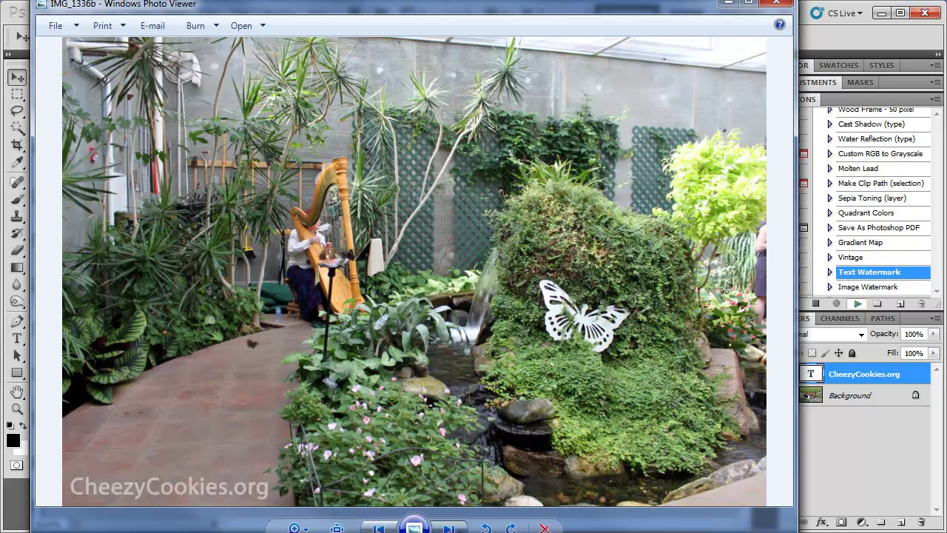
# Step through three more CheezyCookies.org-watermarked photos, then close Windows Photo Viewer
pyautogui.click(453, 528)
pyautogui.click(450, 529)
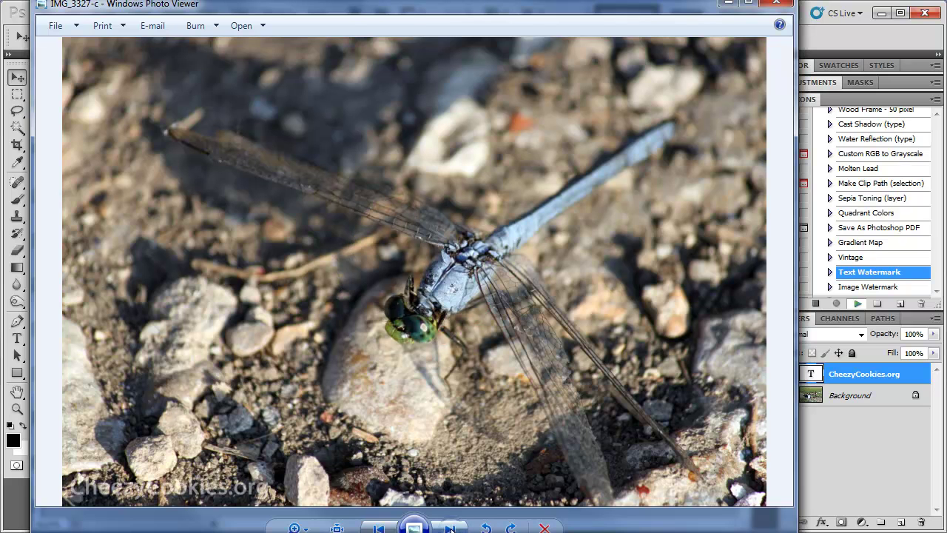
pyautogui.click(450, 528)
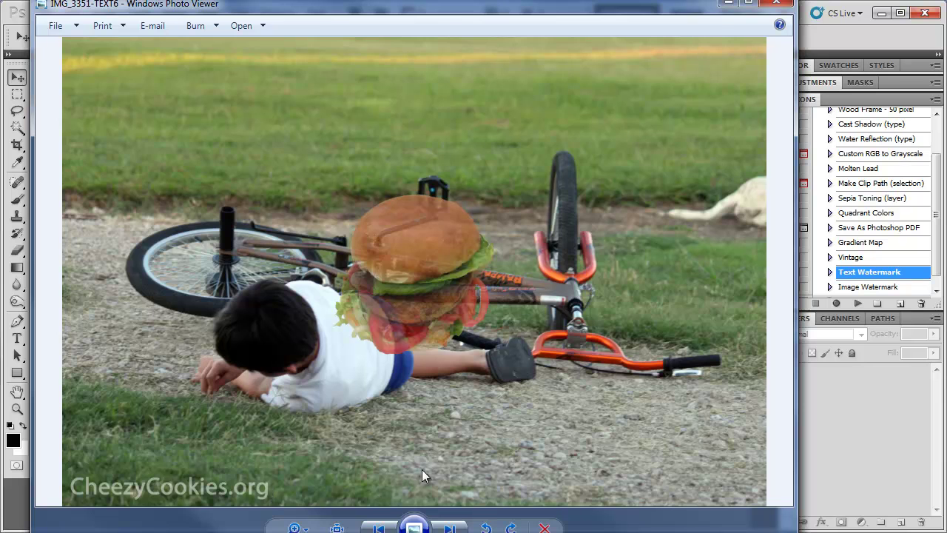
pyautogui.click(777, 3)
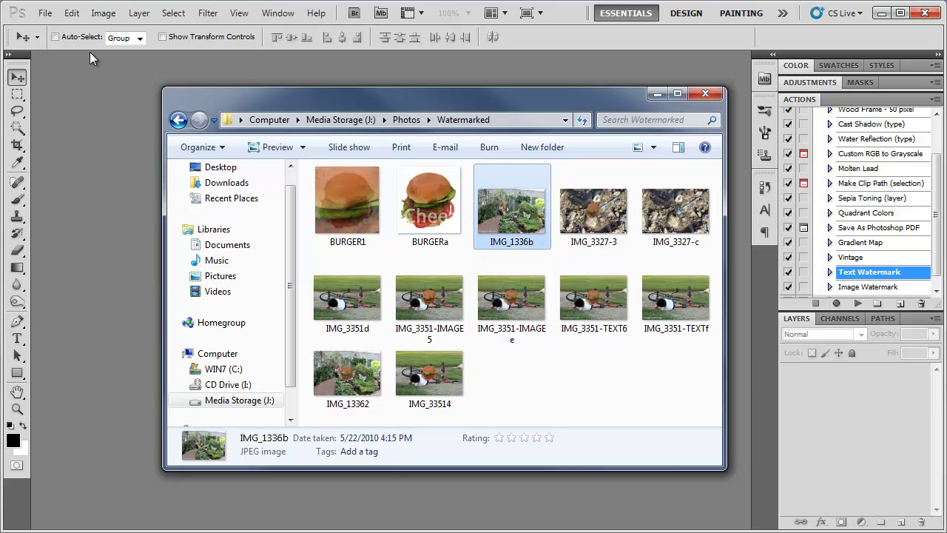
pyautogui.click(183, 122)
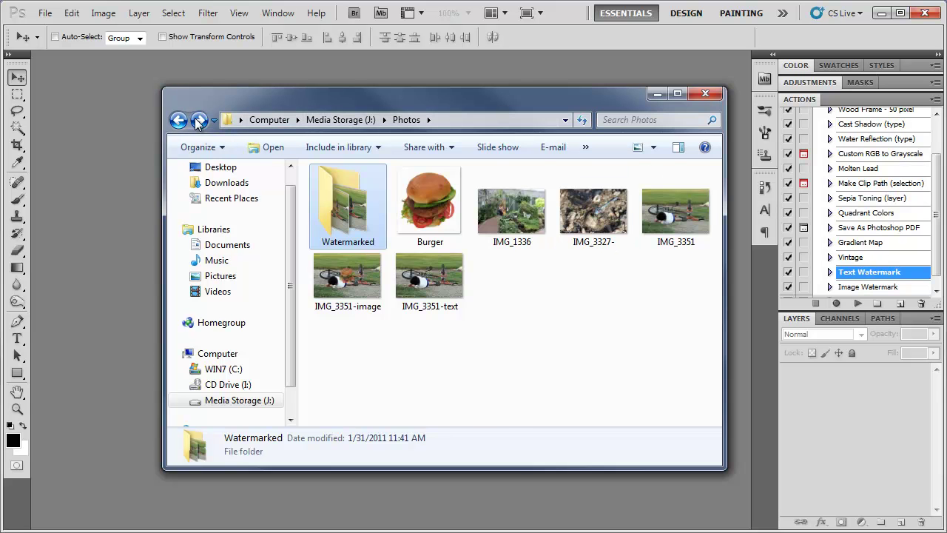
pyautogui.click(198, 119)
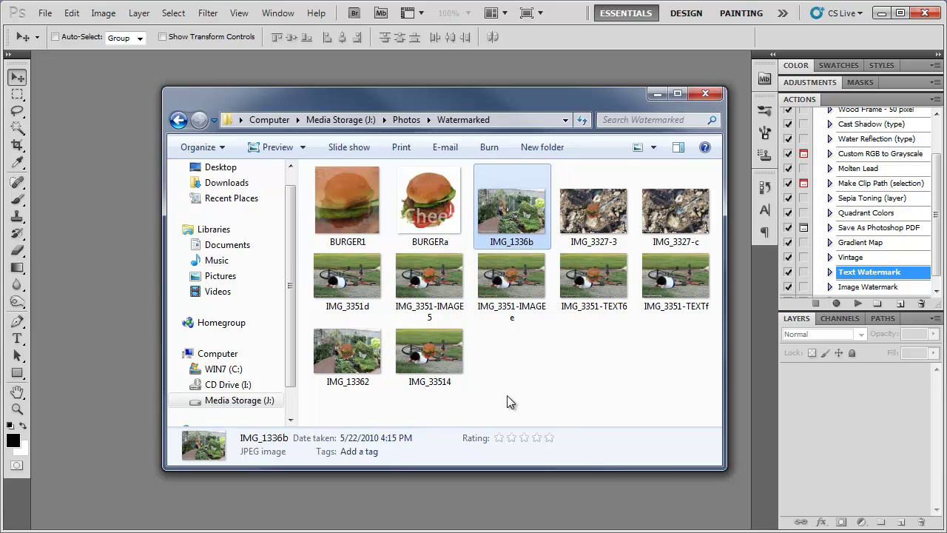
# Close the Explorer folder window to return to Photoshop's empty workspace
pyautogui.click(709, 94)
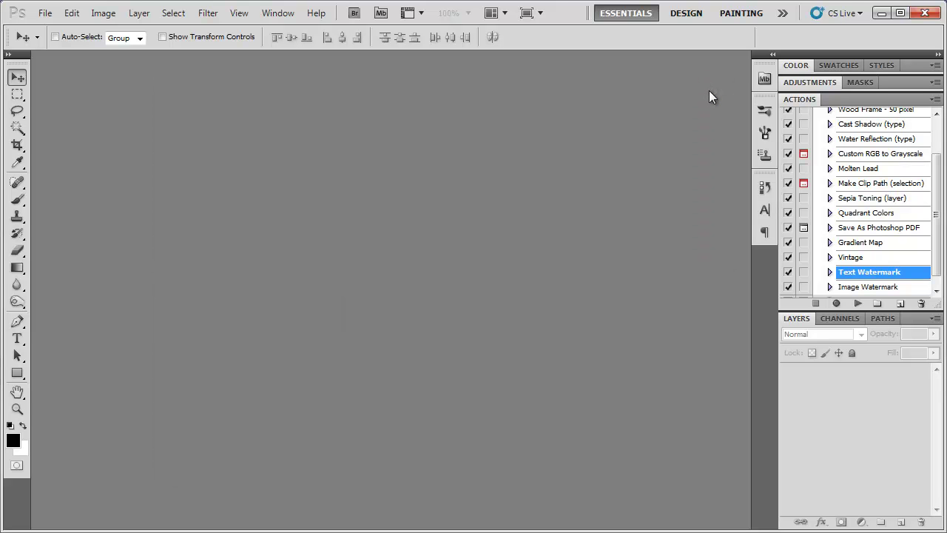